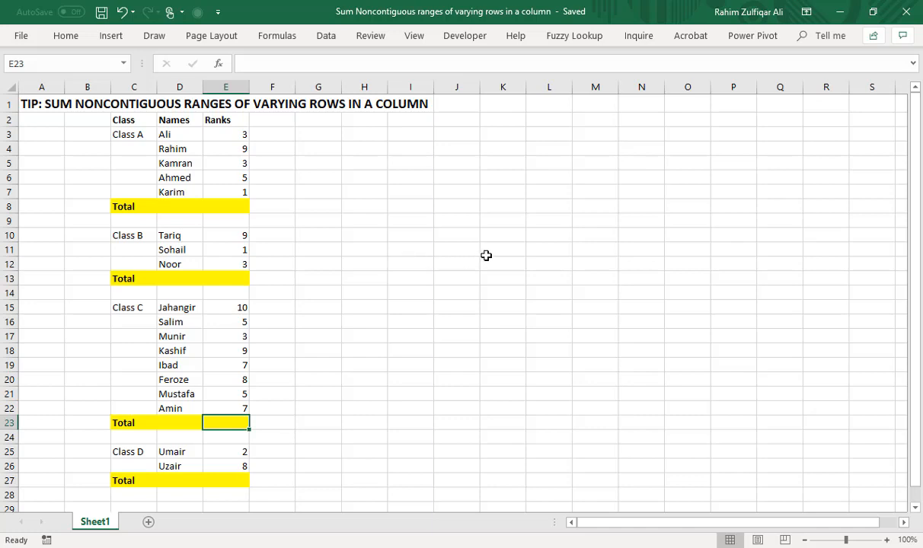
# Step: Examine the class, name and rank columns and the empty total cells E8, E13, E23 and E27
pyautogui.click(219, 162)
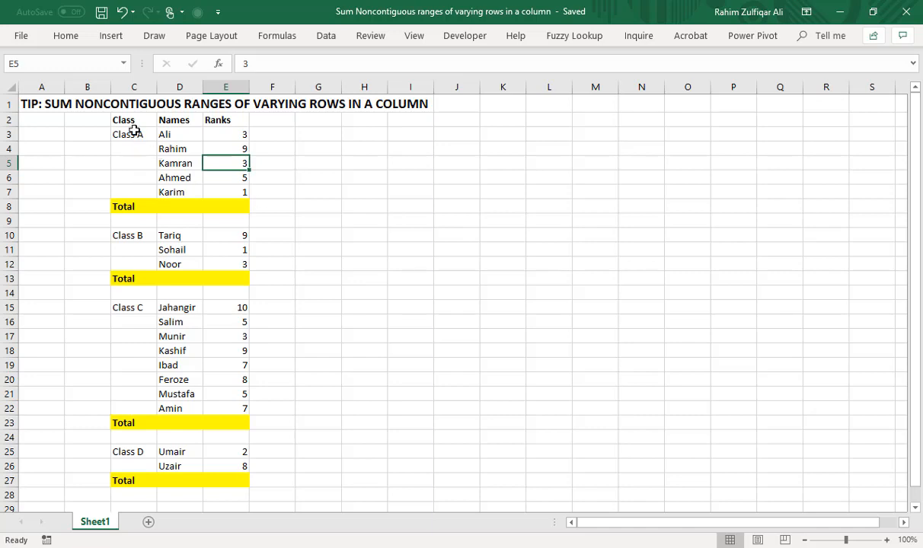
pyautogui.moveTo(135, 133); pyautogui.dragTo(145, 422)
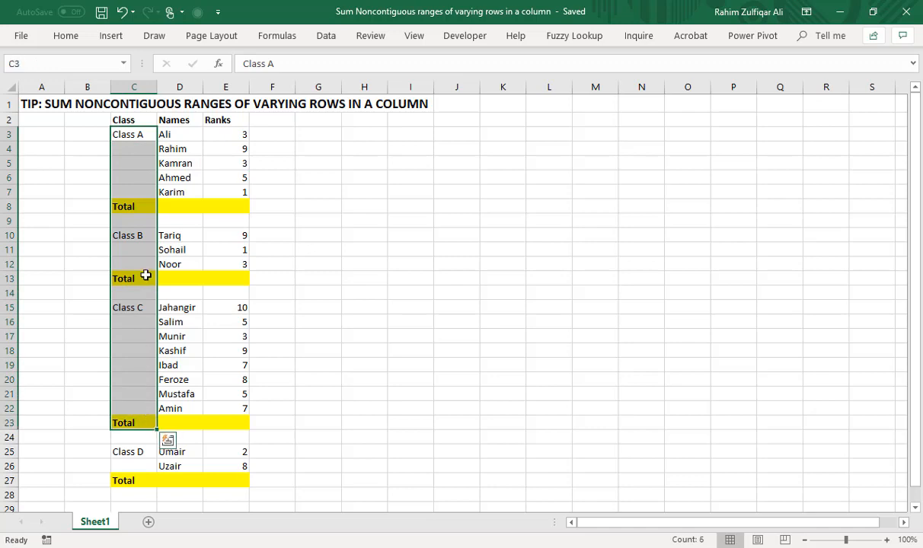
pyautogui.moveTo(174, 136); pyautogui.dragTo(226, 366)
pyautogui.click(228, 180)
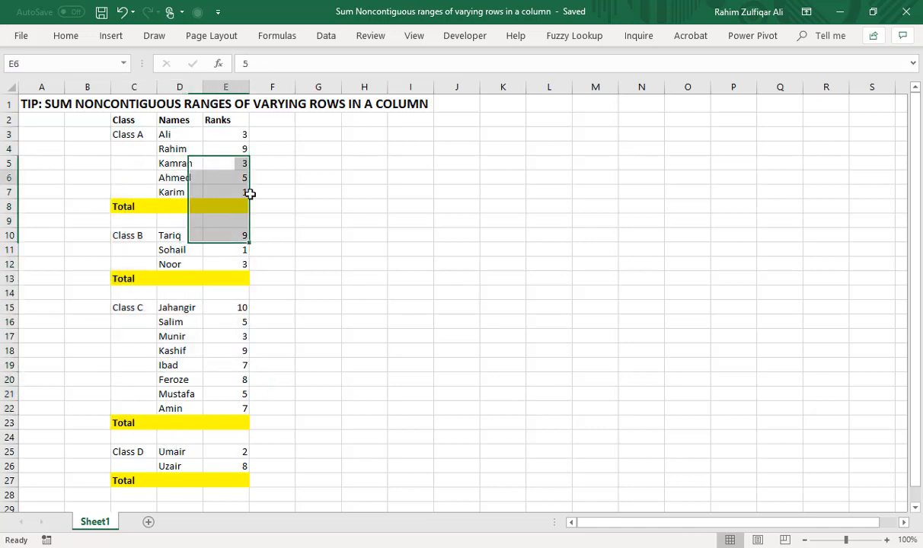
pyautogui.click(135, 206)
pyautogui.click(231, 206)
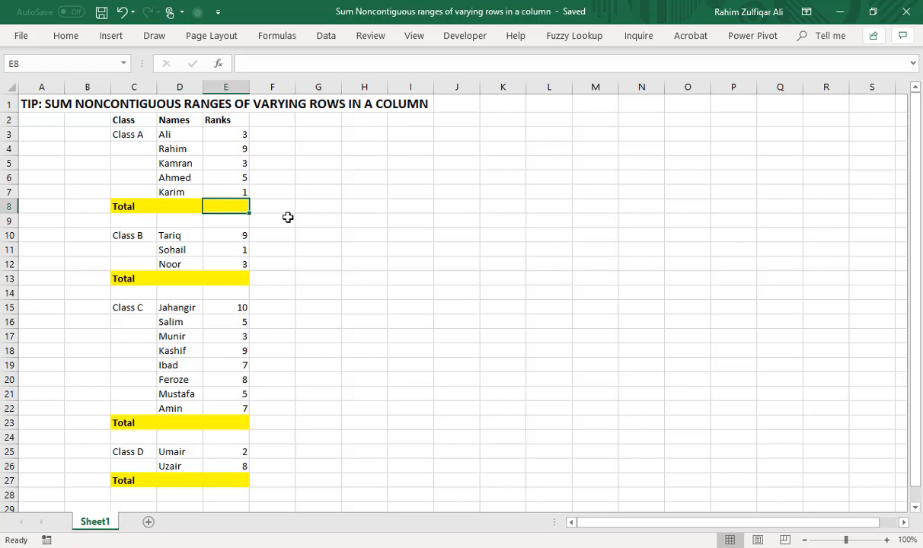
pyautogui.click(211, 277)
pyautogui.click(233, 423)
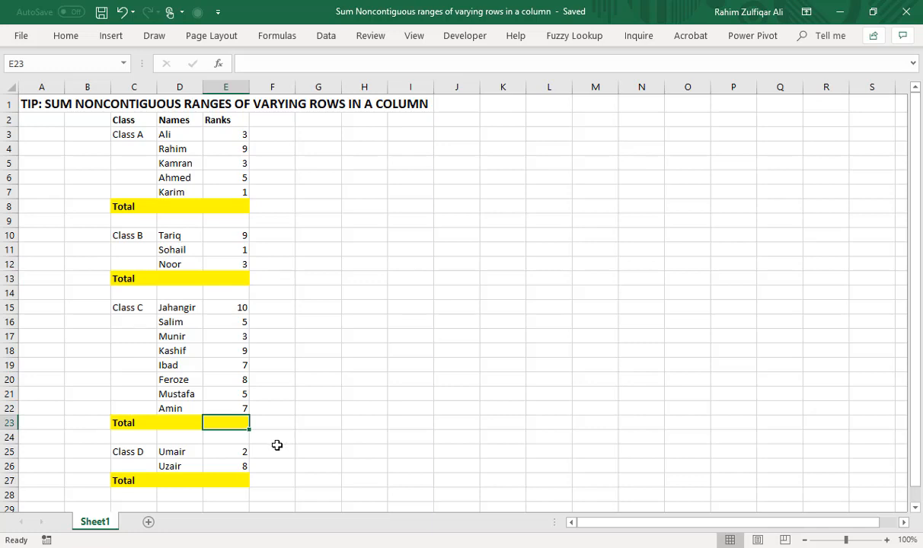
pyautogui.click(239, 481)
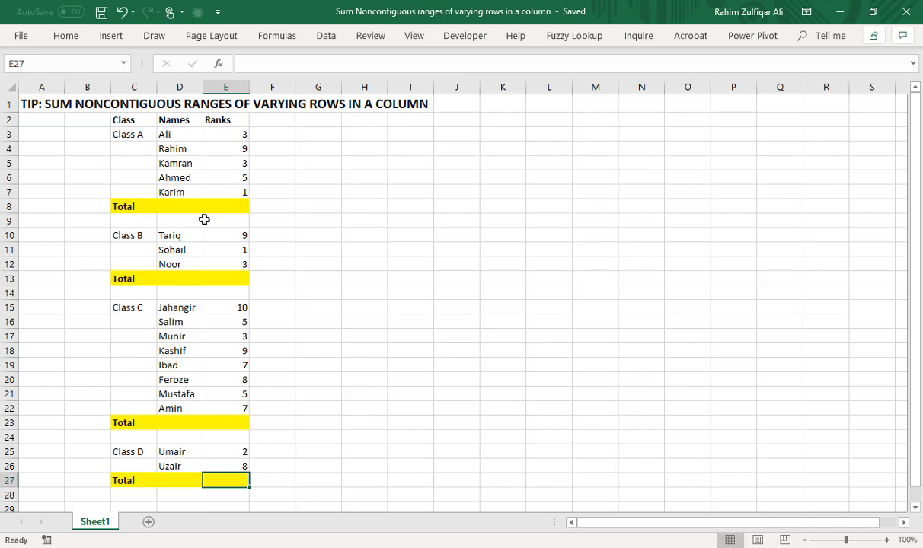
# Step: Try totalling the Class A ranks in E8 with =SUM(E3:E7), and clear the cell again
pyautogui.click(224, 203)
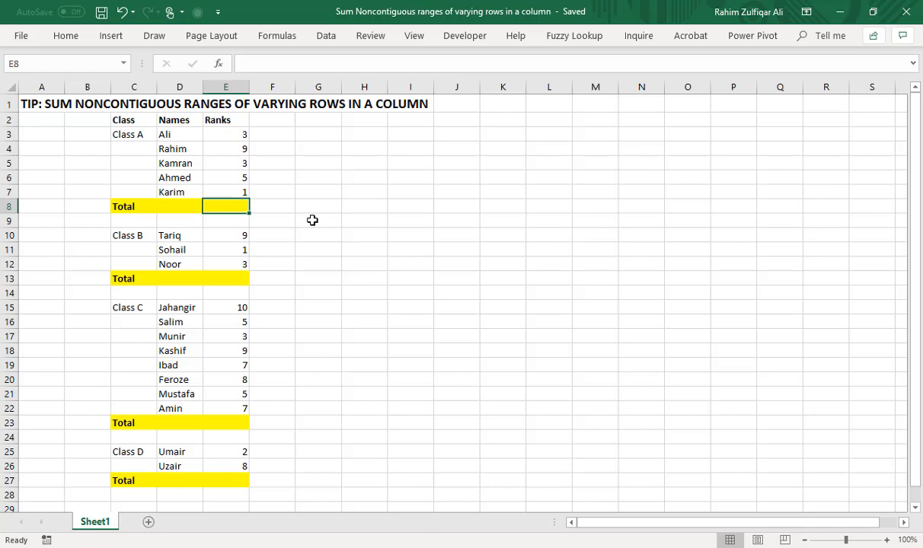
pyautogui.write('=')
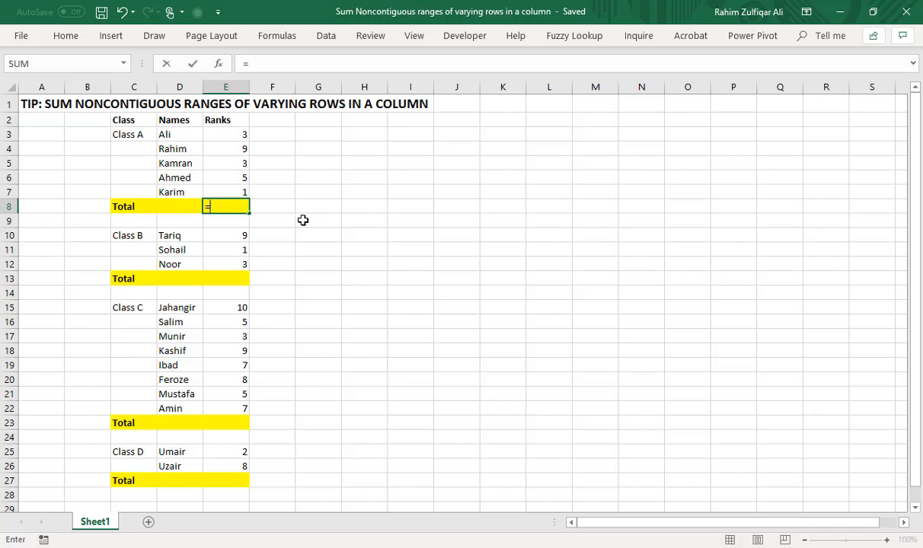
pyautogui.write('SUM(')
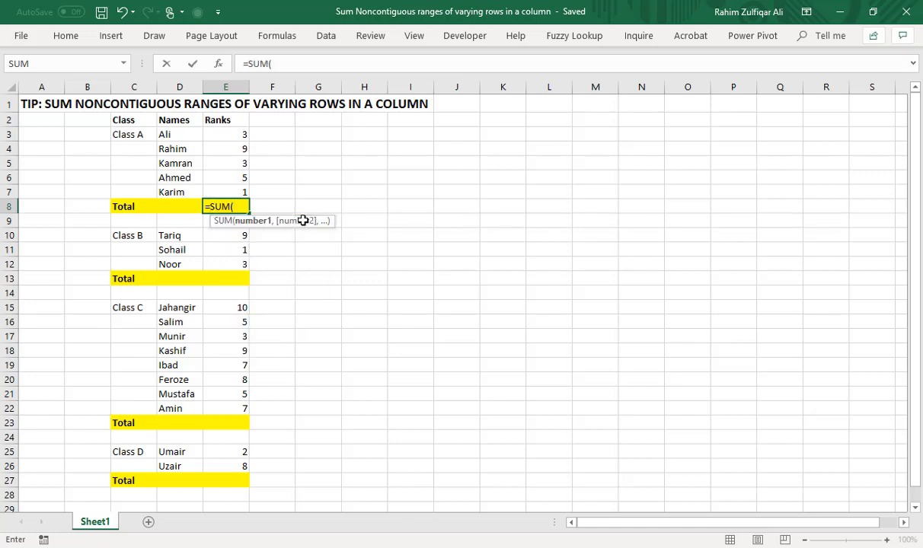
pyautogui.moveTo(227, 134); pyautogui.dragTo(227, 192)
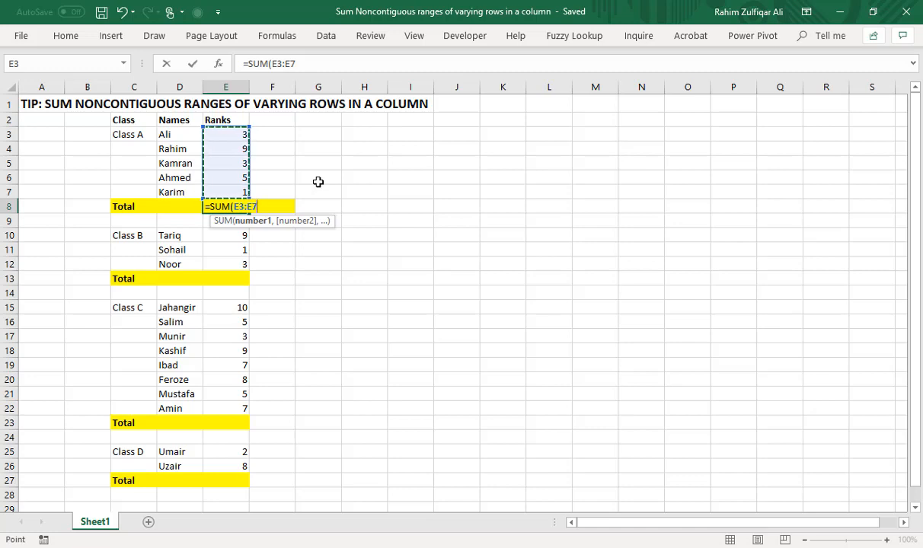
pyautogui.press('Return')
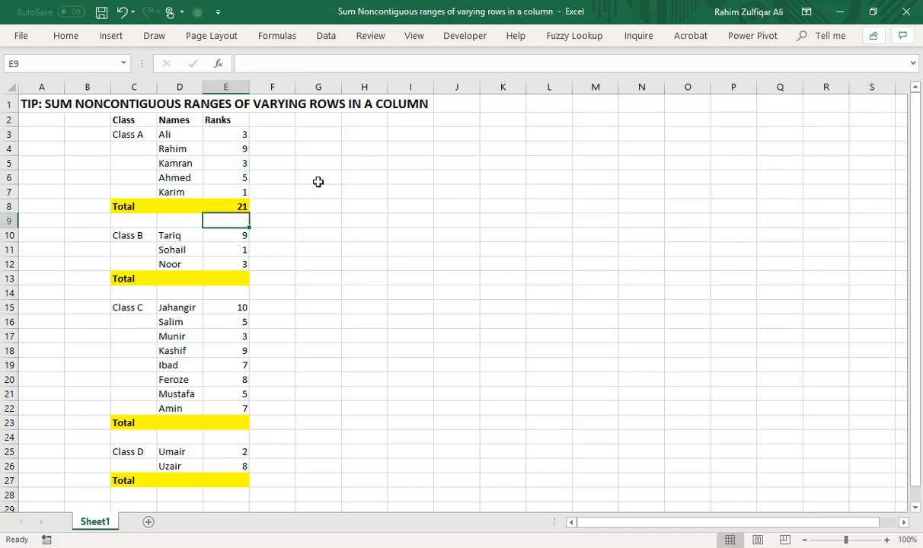
pyautogui.press('Up')
pyautogui.press('Delete')
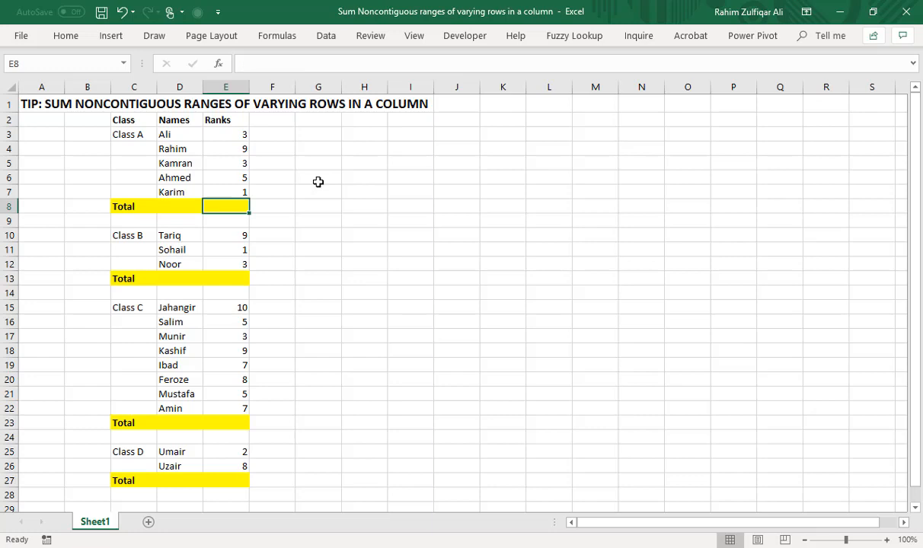
# Step: Try AutoSum on E3:E8 for the Class A total, inspect the formula in E8, and delete it
pyautogui.moveTo(227, 135); pyautogui.dragTo(235, 205)
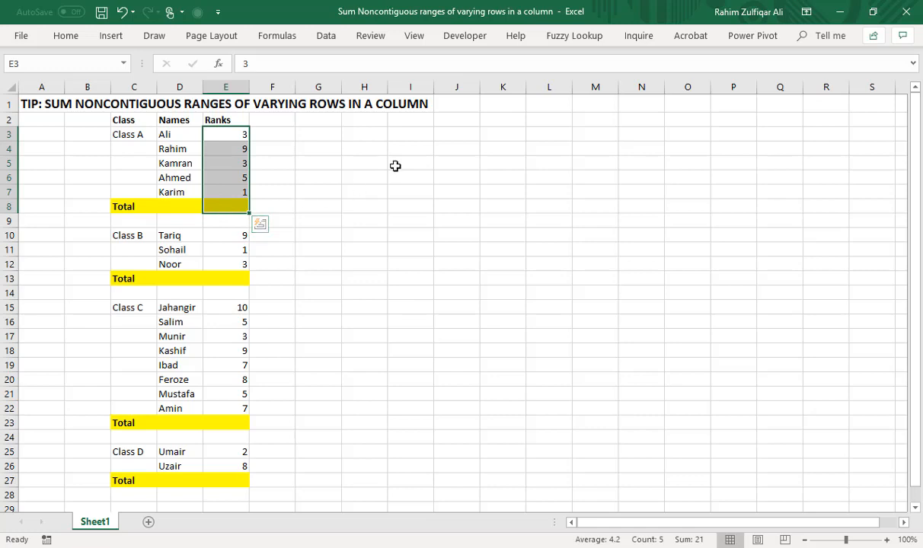
pyautogui.hotkey('alt', '=')
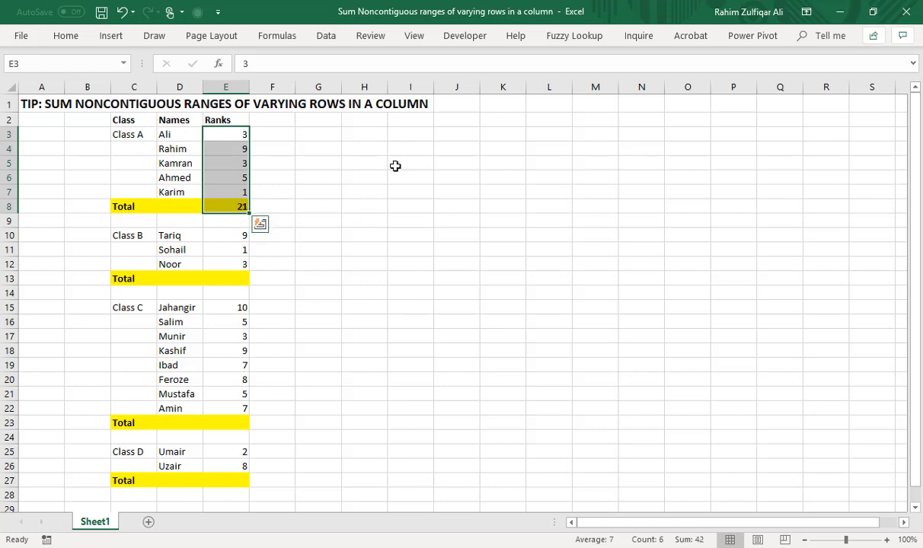
pyautogui.doubleClick(234, 206)
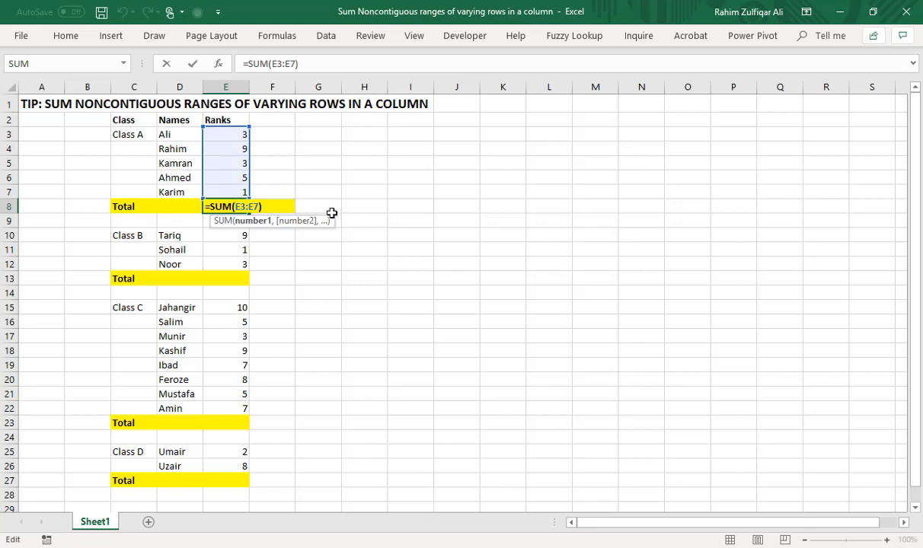
pyautogui.press('Escape')
pyautogui.press('Delete')
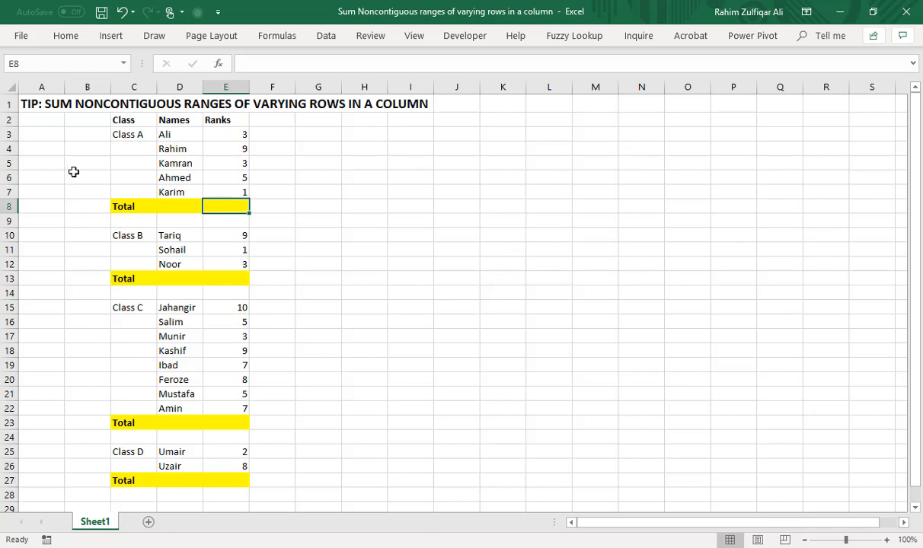
pyautogui.click(138, 147)
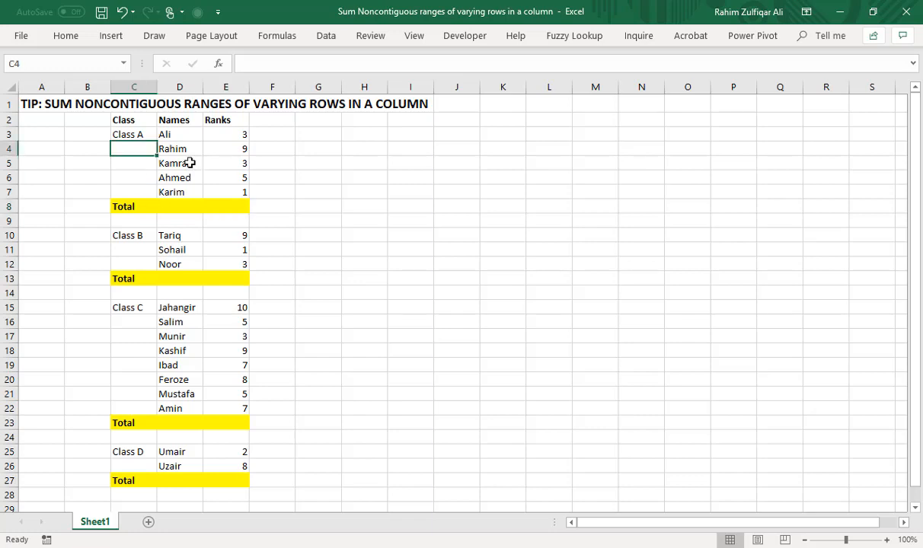
pyautogui.click(136, 132)
pyautogui.moveTo(144, 147); pyautogui.dragTo(141, 479)
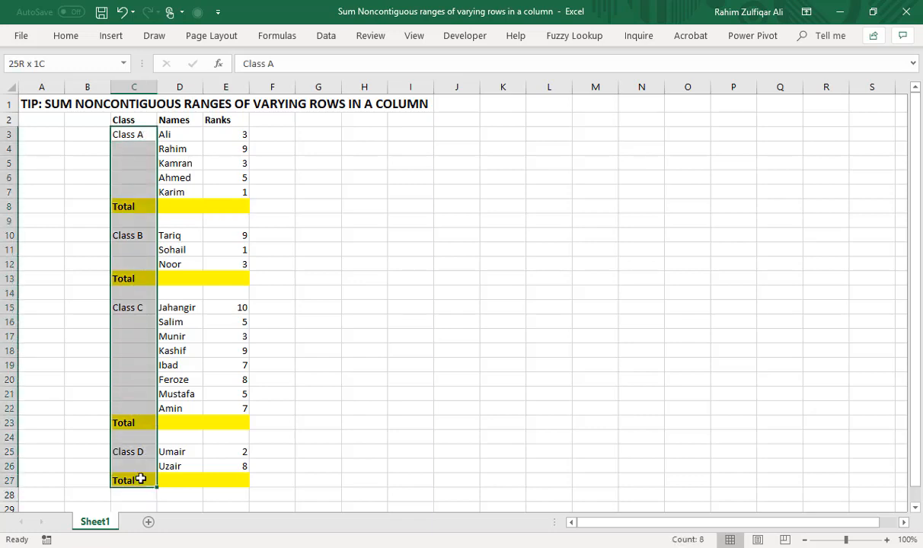
pyautogui.moveTo(131, 147); pyautogui.dragTo(137, 206)
# Step: Enter the formula =C3 in cell C4 to repeat the class name from the cell above
pyautogui.click(131, 150)
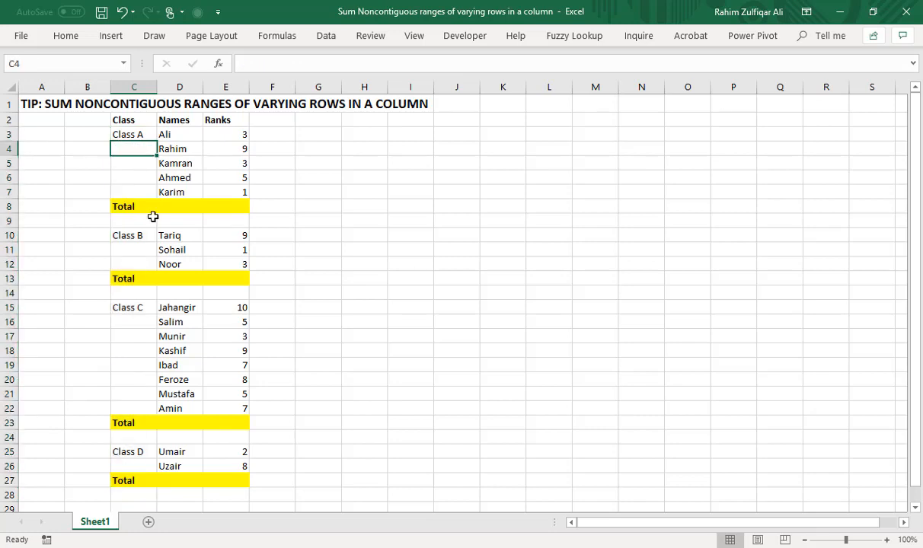
pyautogui.write('=')
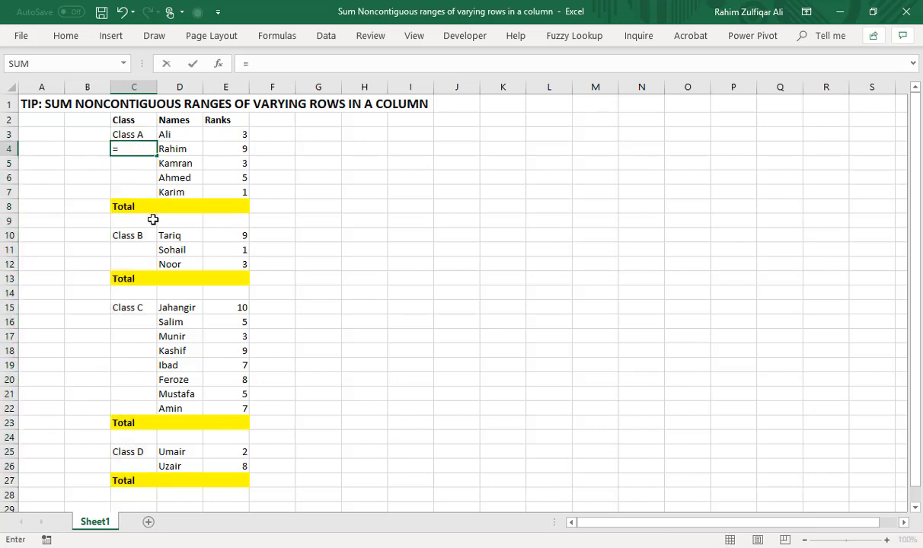
pyautogui.press('Up')
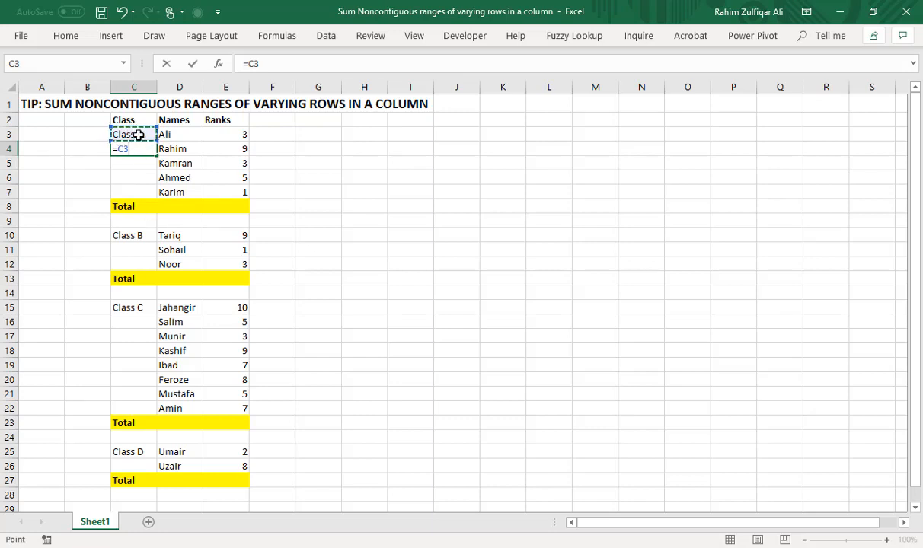
pyautogui.press('Return')
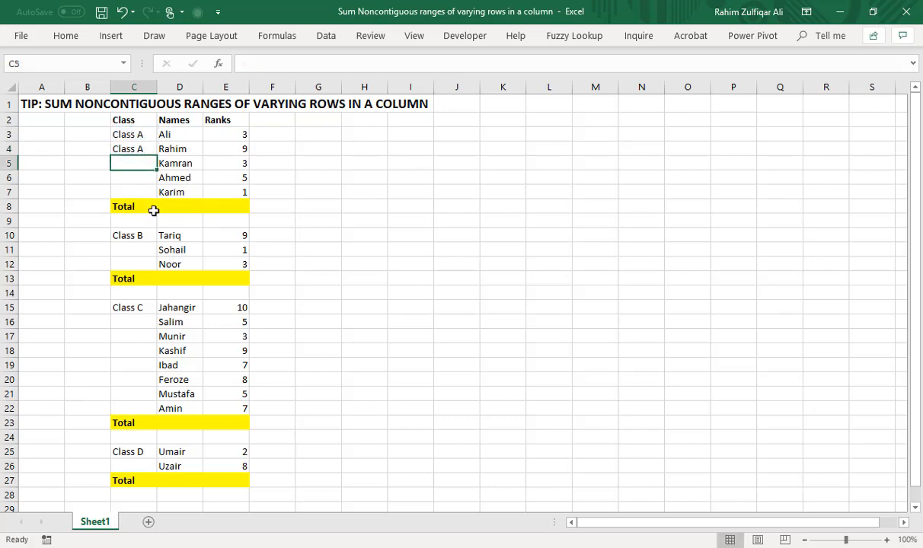
# Step: Copy the formula cell C4 and select only the blank cells within C4:C27 using Go To Special
pyautogui.press('Up')
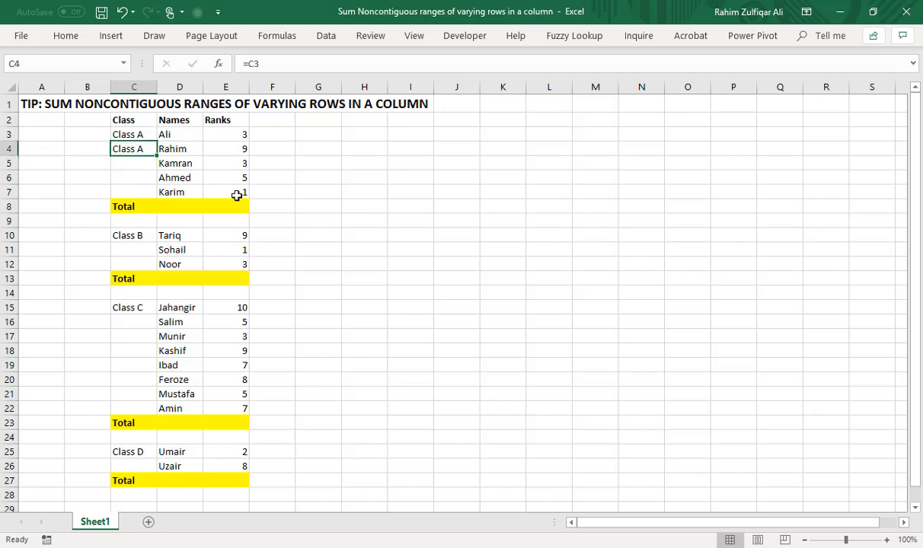
pyautogui.hotkey('ctrl', 'c')
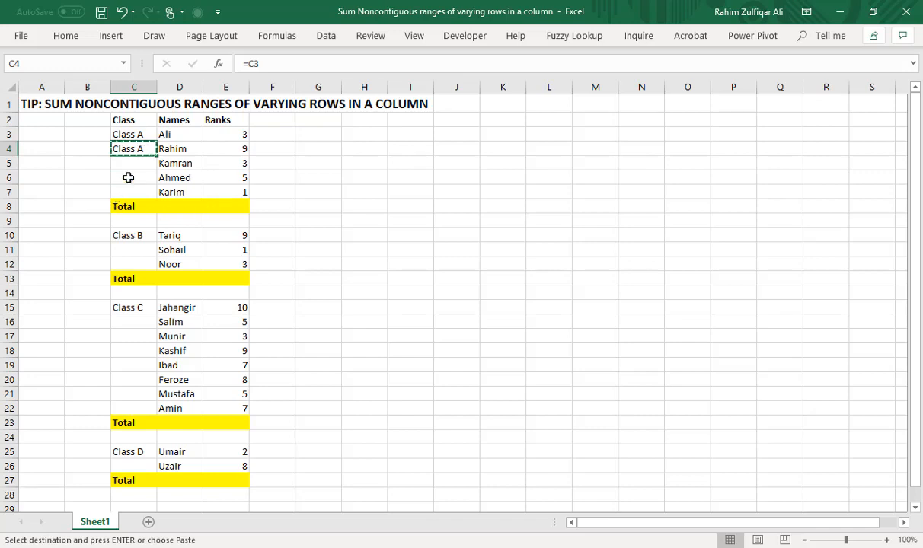
pyautogui.moveTo(138, 149); pyautogui.dragTo(136, 482)
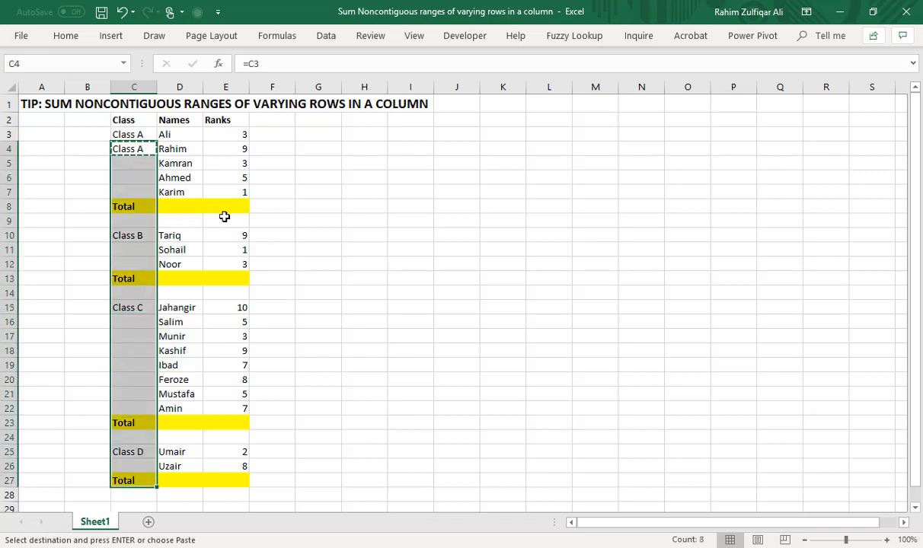
pyautogui.click(67, 36)
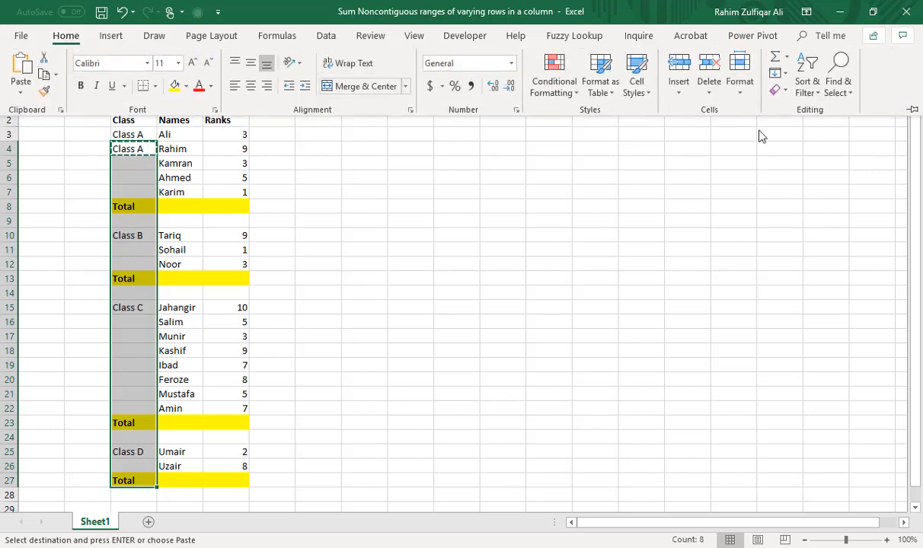
pyautogui.click(835, 92)
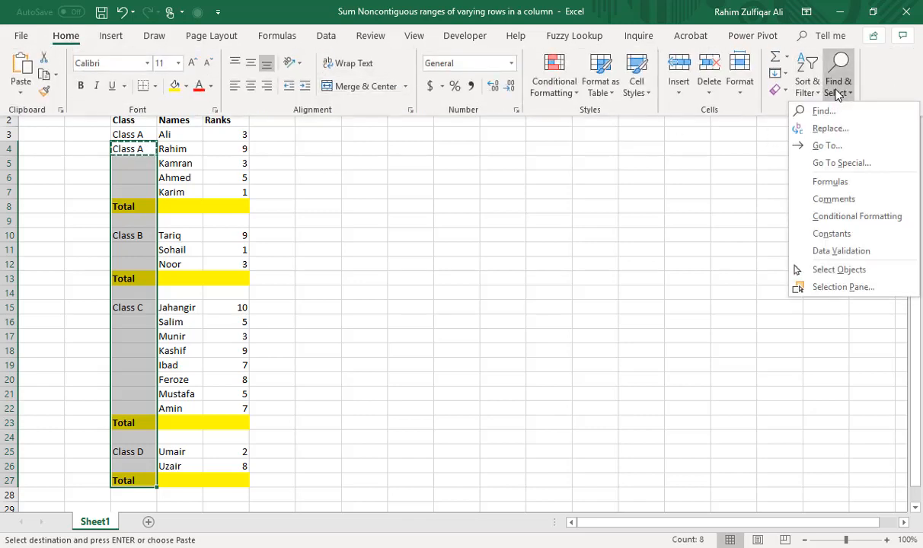
pyautogui.click(836, 163)
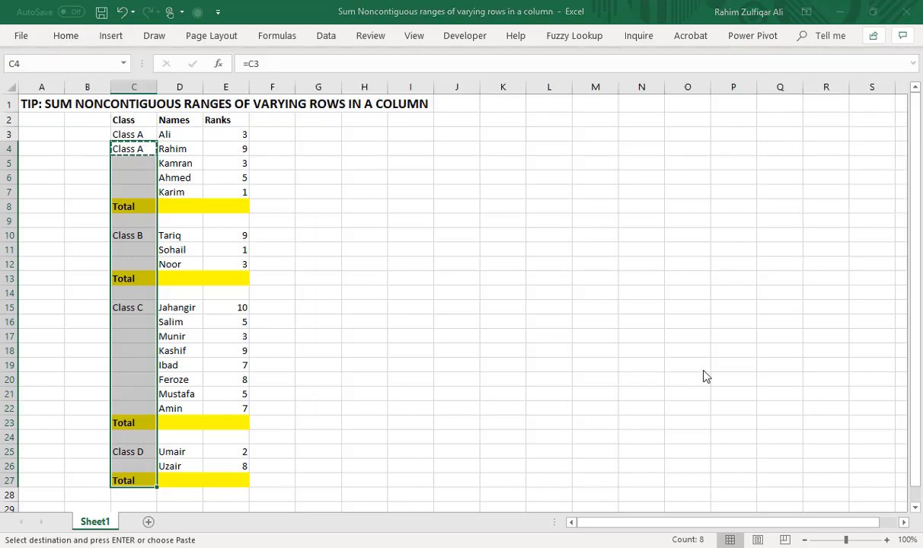
pyautogui.click(336, 332)
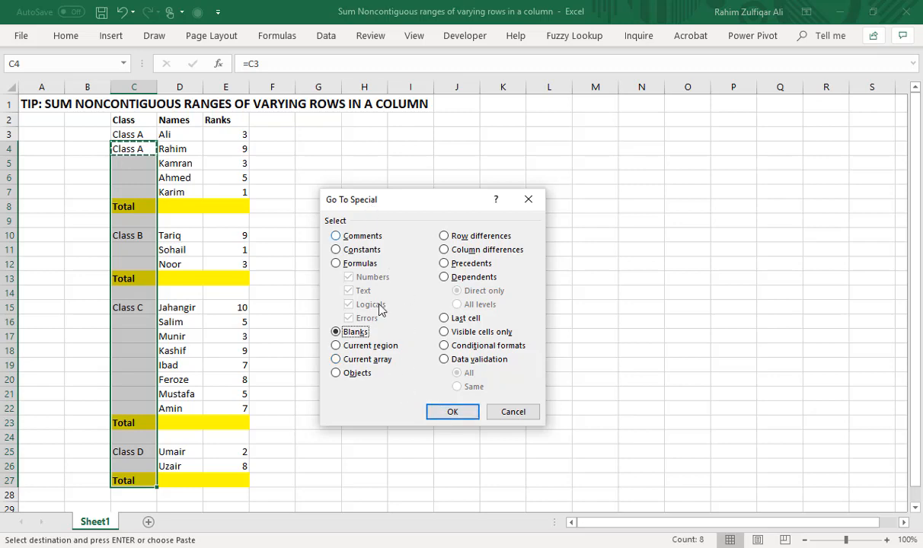
pyautogui.click(450, 411)
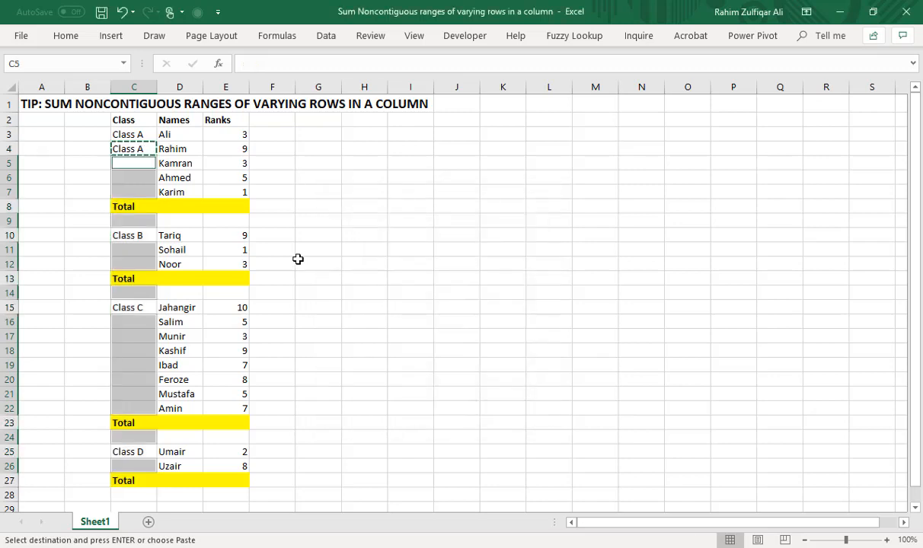
# Step: Paste only the copied formula into the selected blank cells of the Class column using Paste Special
pyautogui.click(64, 38)
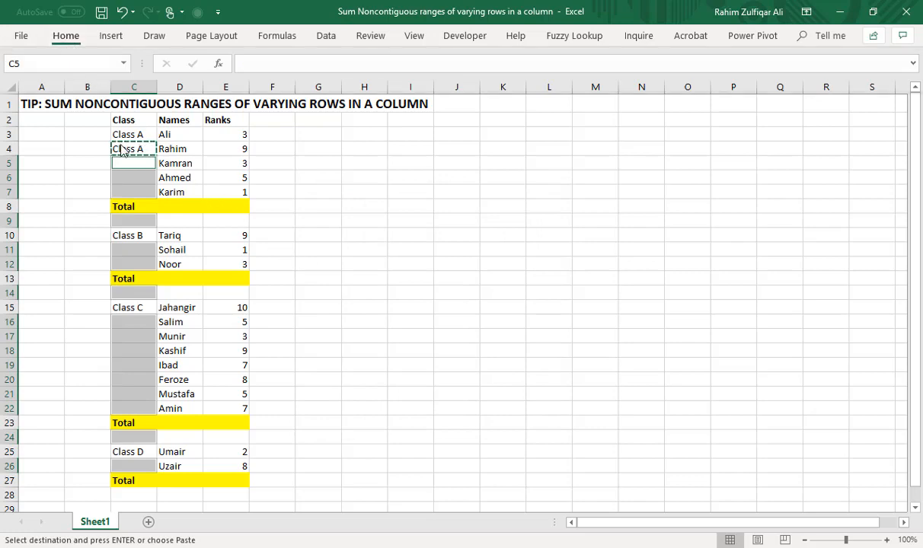
pyautogui.click(18, 93)
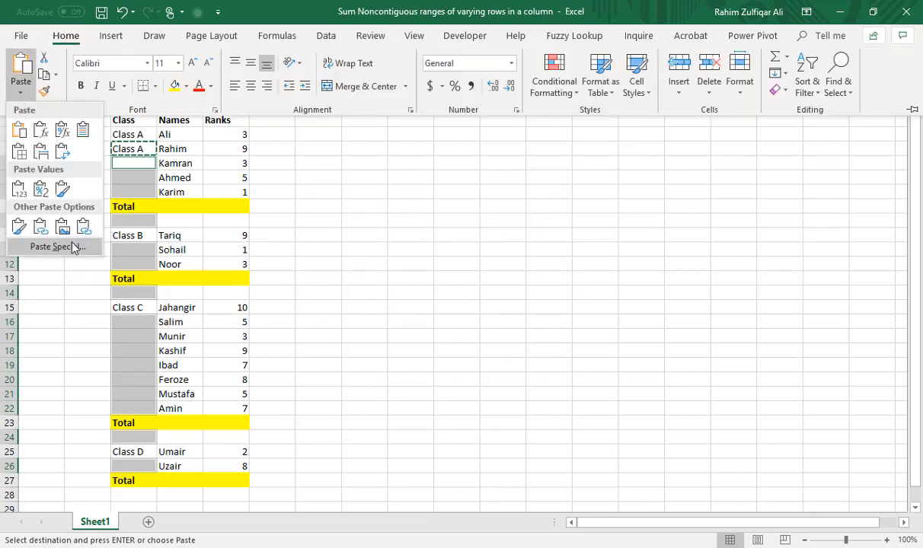
pyautogui.click(69, 244)
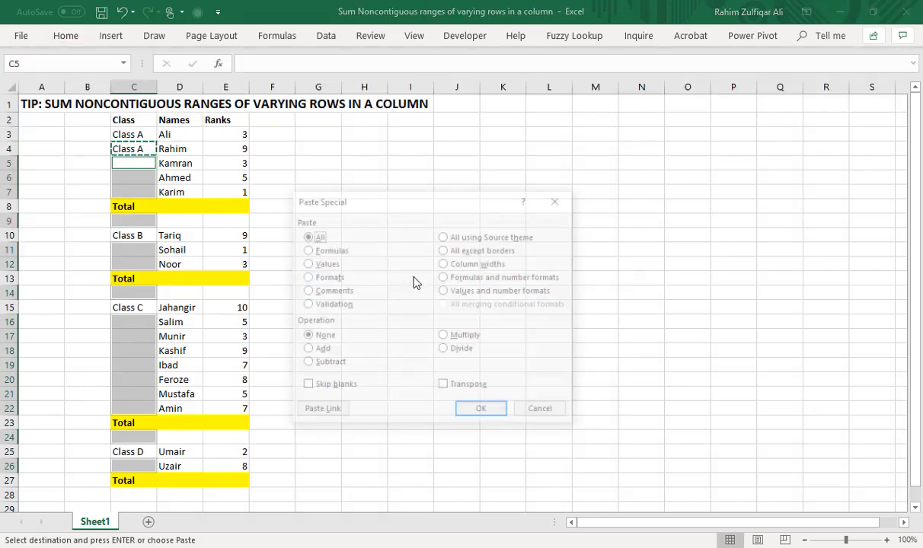
pyautogui.click(329, 249)
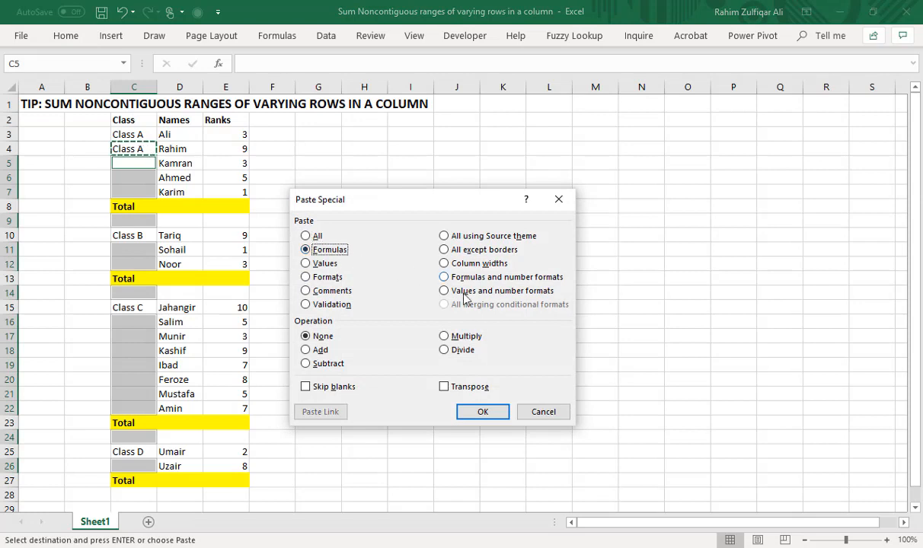
pyautogui.click(482, 412)
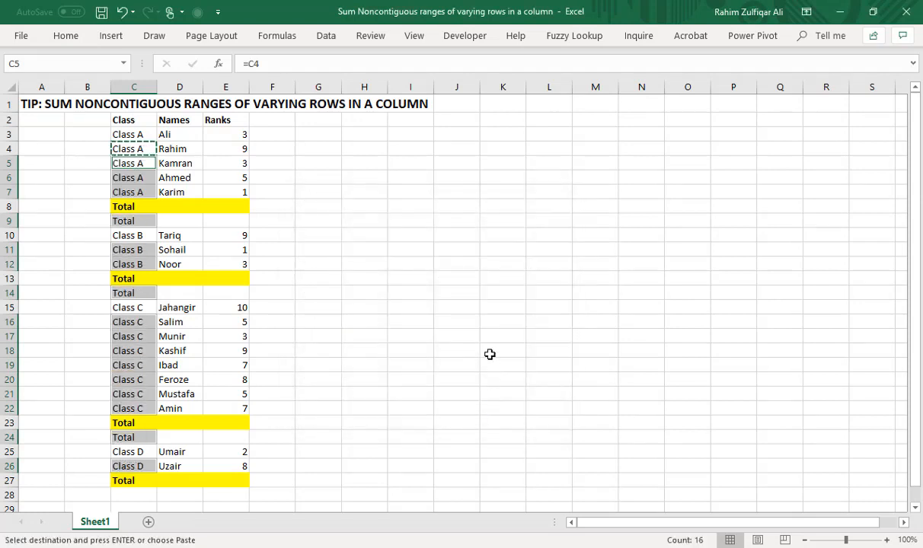
# Step: Check the pasted formulas in C7 and C17 of the Class column and cancel the pending copy
pyautogui.press('Down')
pyautogui.press('Down')
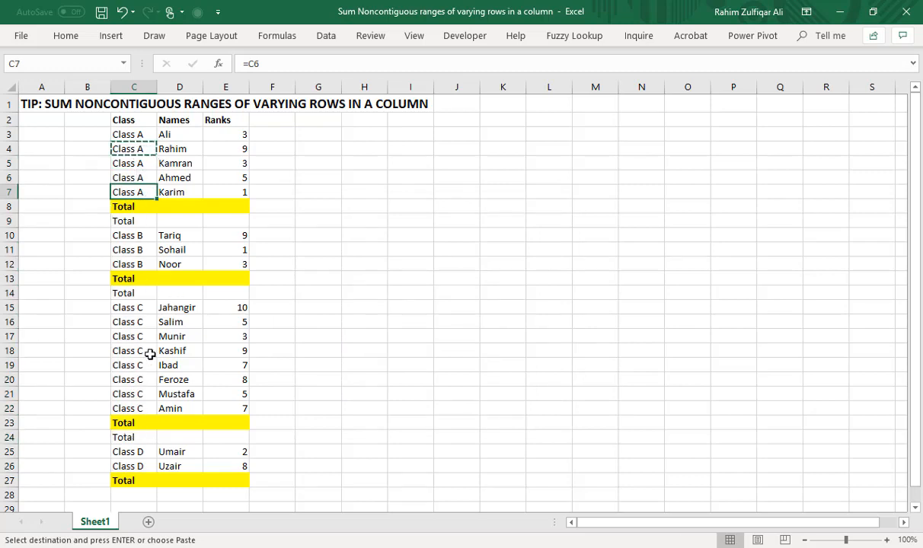
pyautogui.click(127, 332)
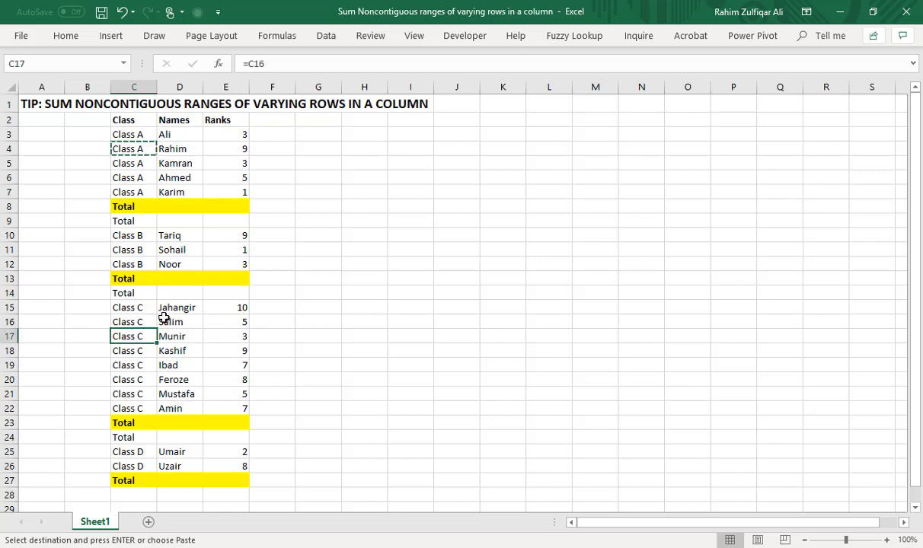
pyautogui.press('Escape')
# Step: Add filters to the header row of the class table C2:E27
pyautogui.moveTo(126, 120); pyautogui.dragTo(241, 473)
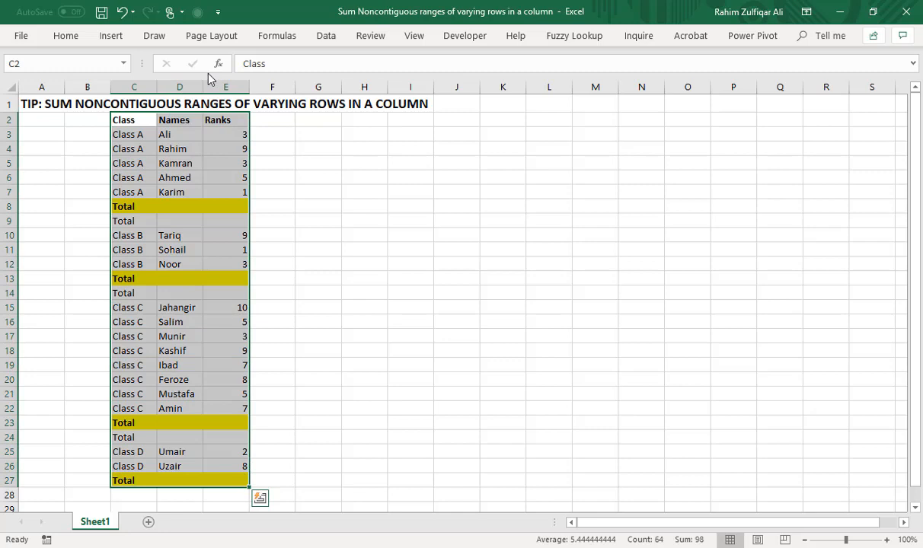
pyautogui.click(326, 35)
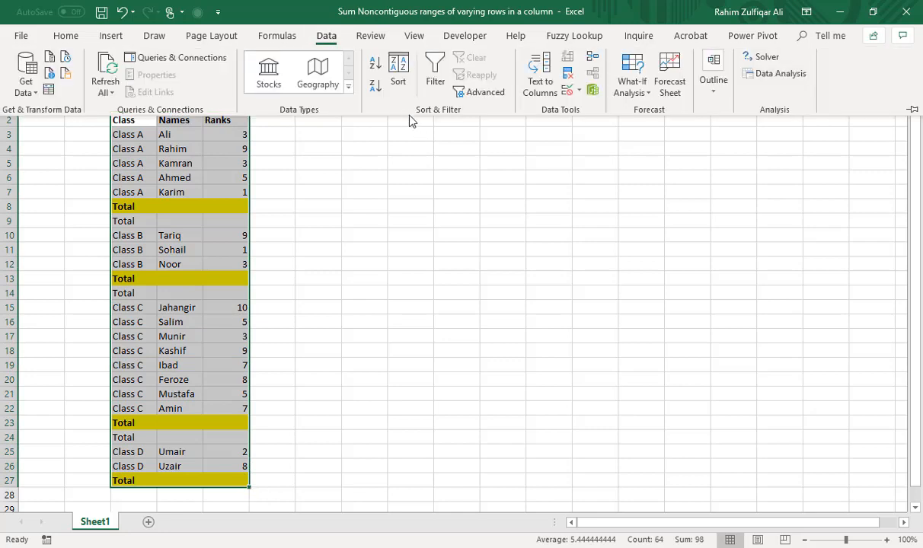
pyautogui.click(433, 78)
pyautogui.click(160, 163)
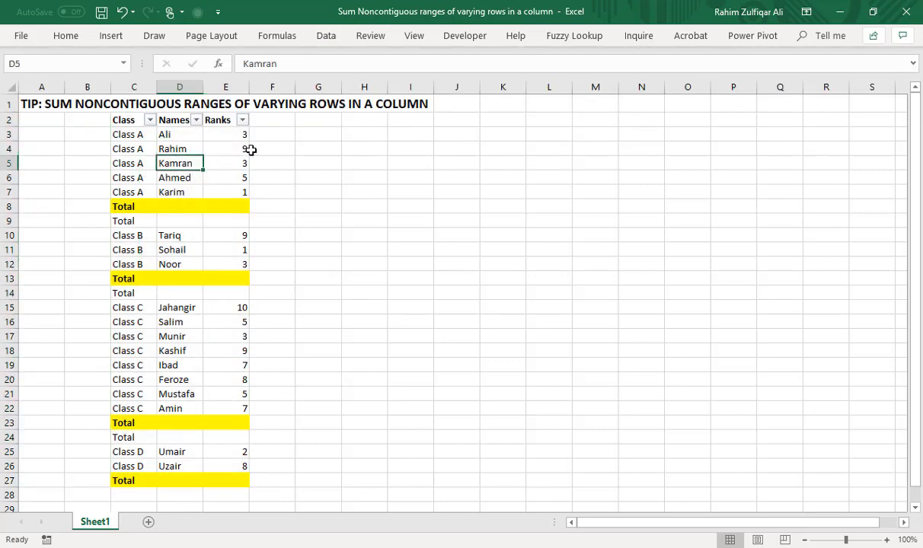
# Step: Filter the Class column to show only the Total rows
pyautogui.click(148, 120)
pyautogui.click(41, 260)
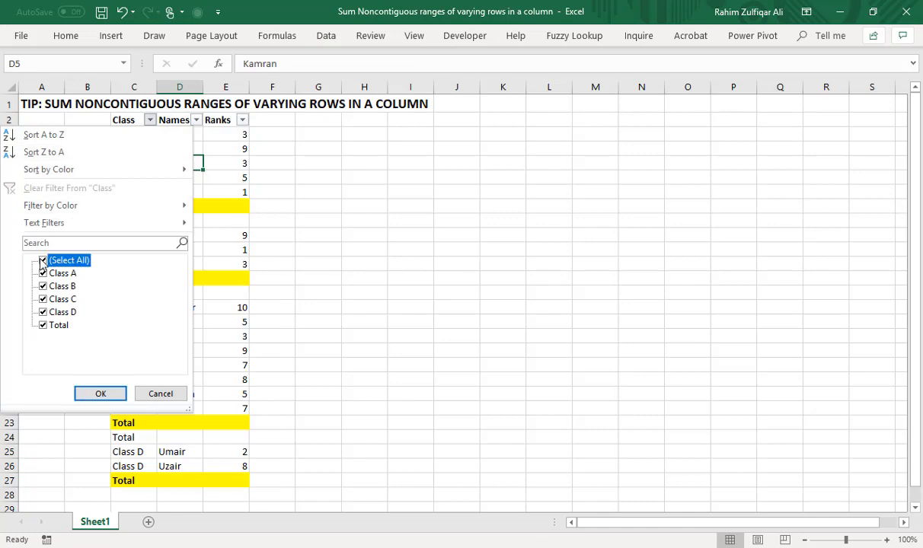
pyautogui.click(44, 325)
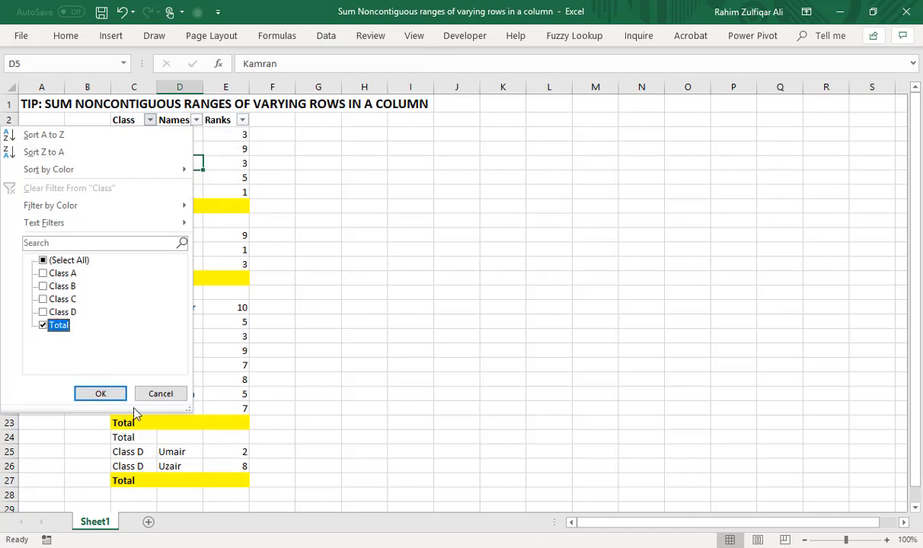
pyautogui.click(109, 399)
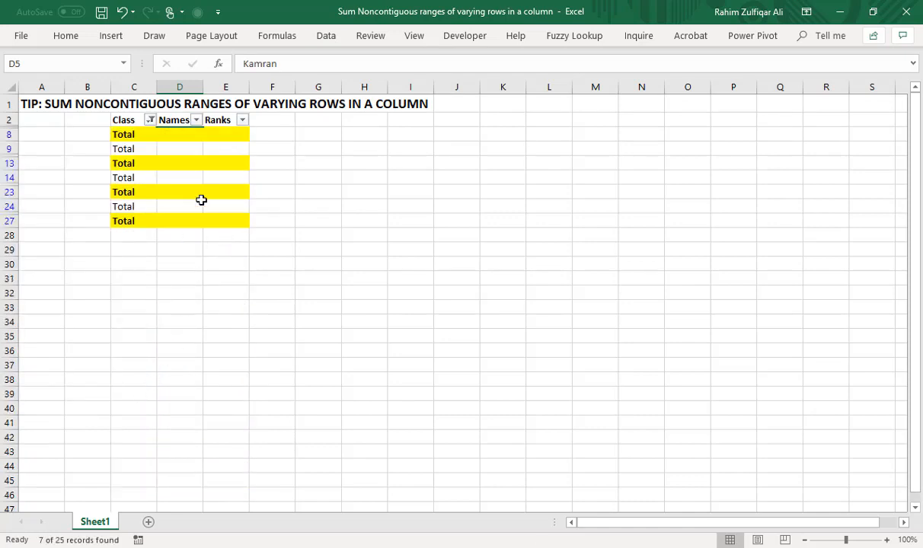
# Step: Compare the contents of the highlighted Total cells with those of the unhighlighted cells C9 and C14
pyautogui.click(144, 151)
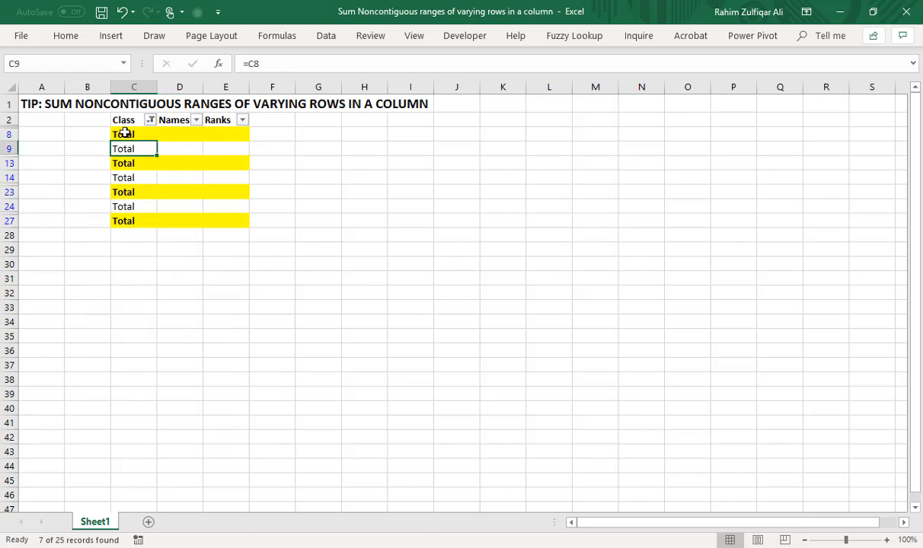
pyautogui.moveTo(126, 134); pyautogui.dragTo(230, 134)
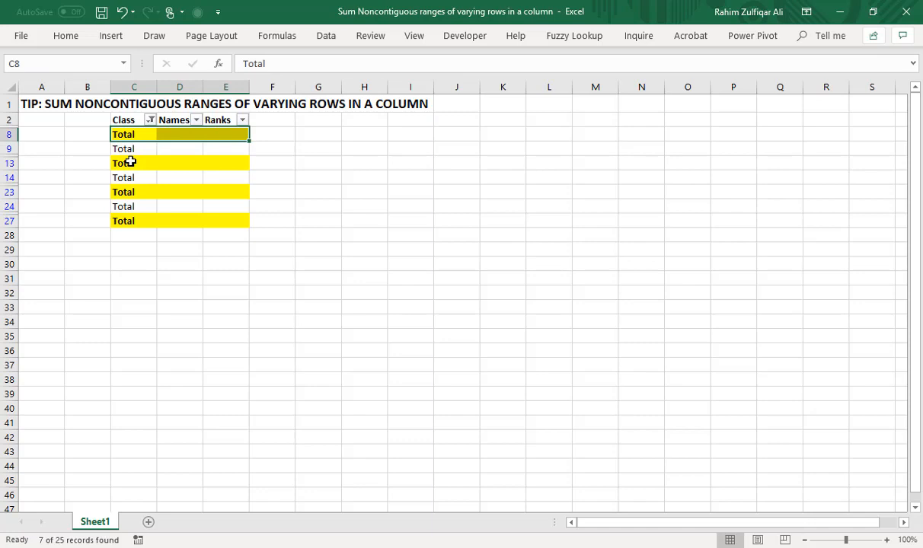
pyautogui.click(131, 189)
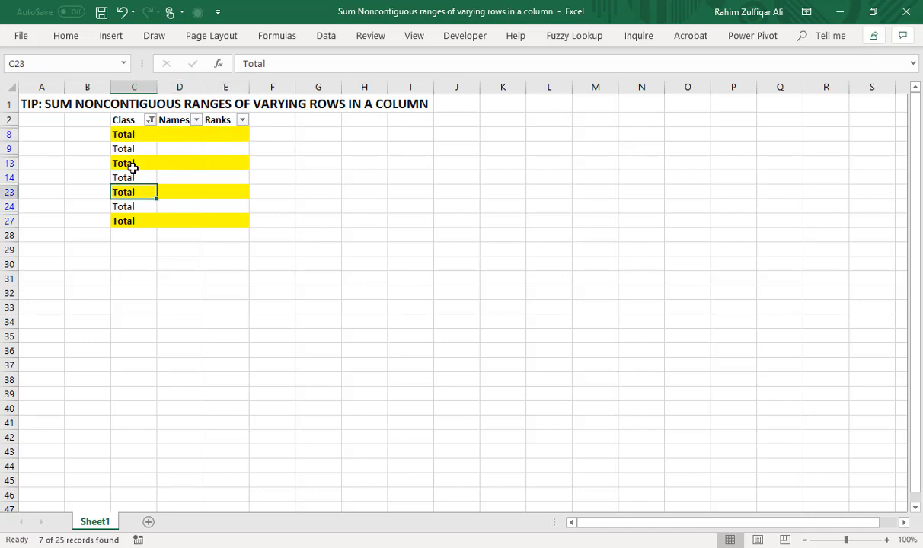
pyautogui.click(144, 150)
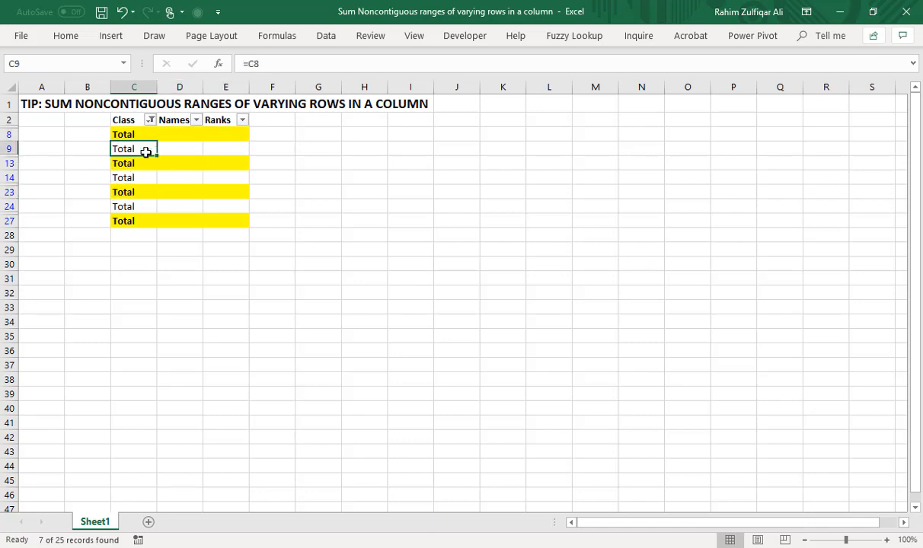
pyautogui.click(138, 178)
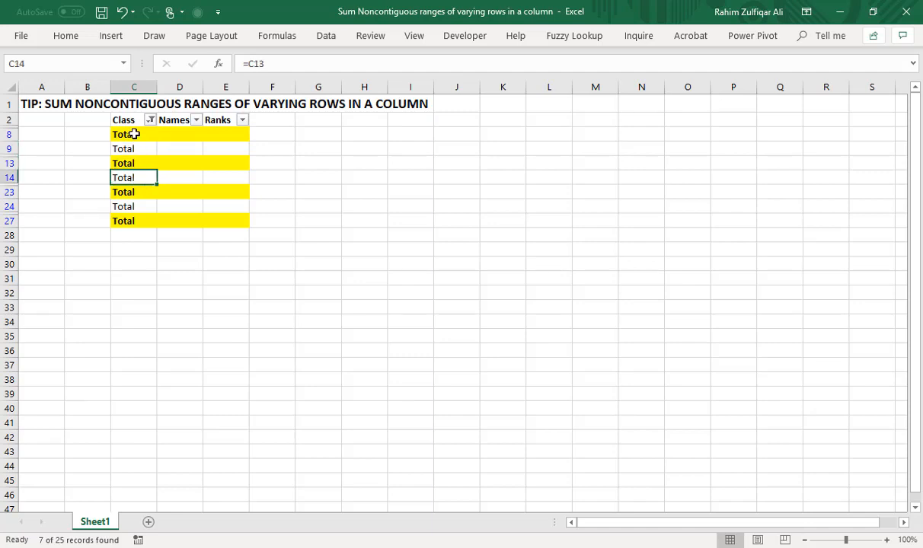
# Step: Select only the visible cells of the filtered Class range C8:C27 using Go To Special
pyautogui.moveTo(134, 134); pyautogui.dragTo(129, 220)
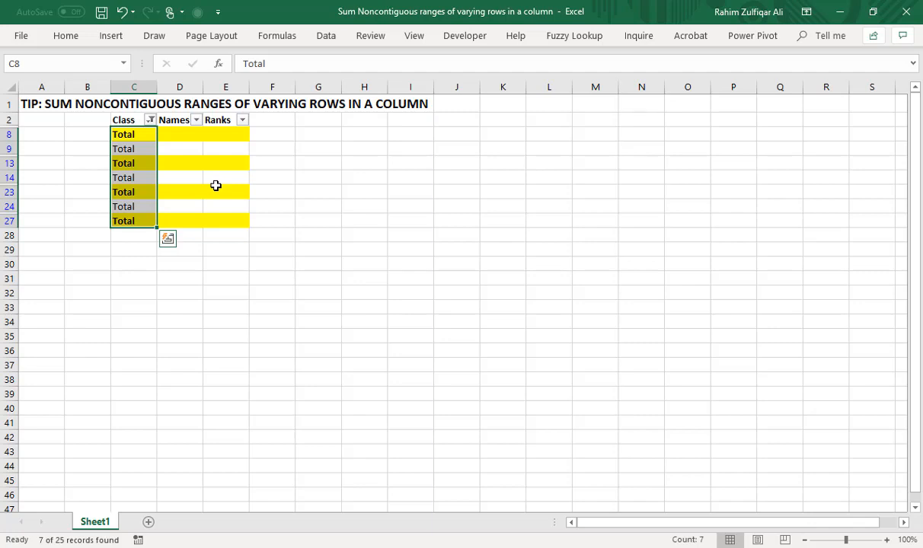
pyautogui.click(128, 162)
pyautogui.moveTo(131, 133); pyautogui.dragTo(133, 220)
pyautogui.click(67, 38)
pyautogui.click(838, 82)
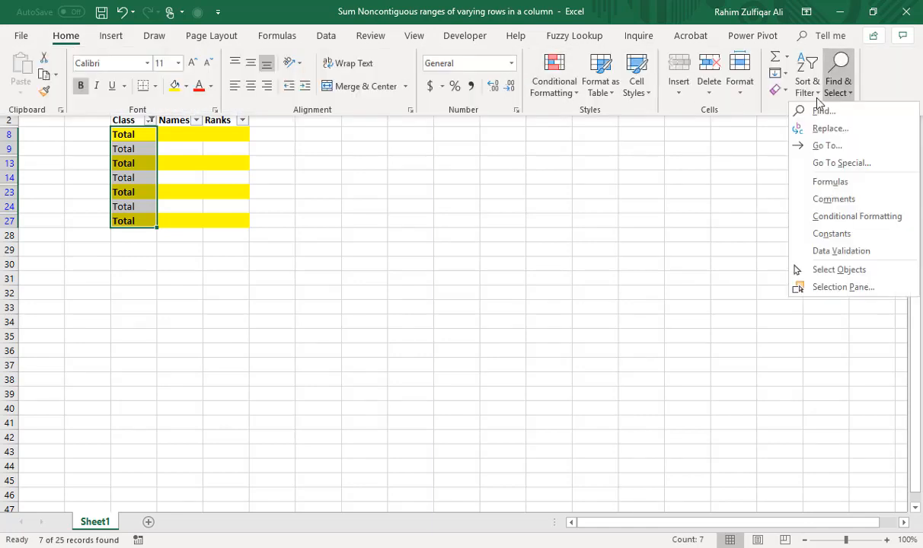
pyautogui.click(842, 162)
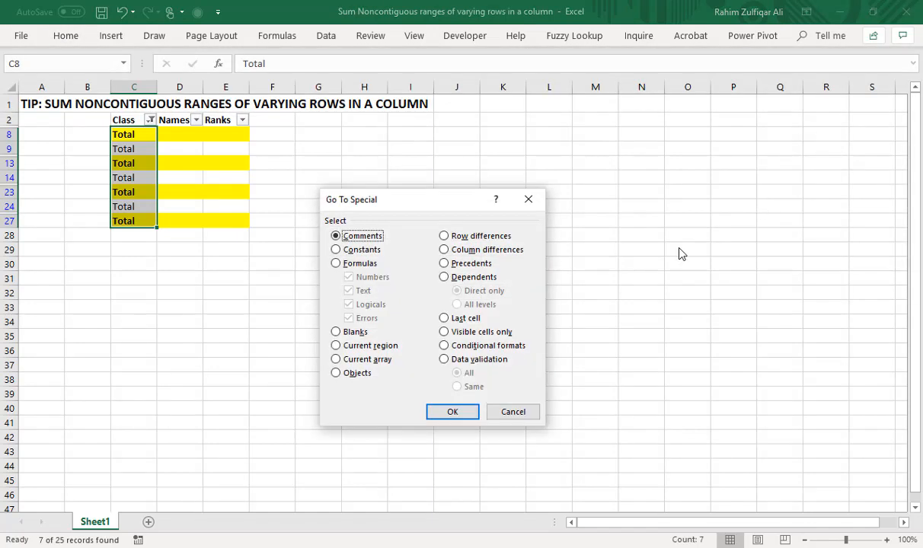
pyautogui.click(476, 332)
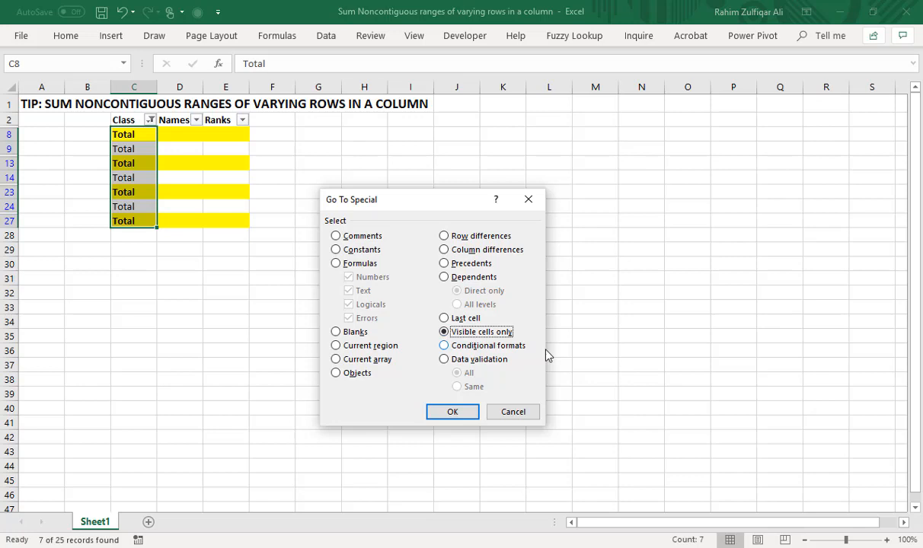
pyautogui.click(456, 412)
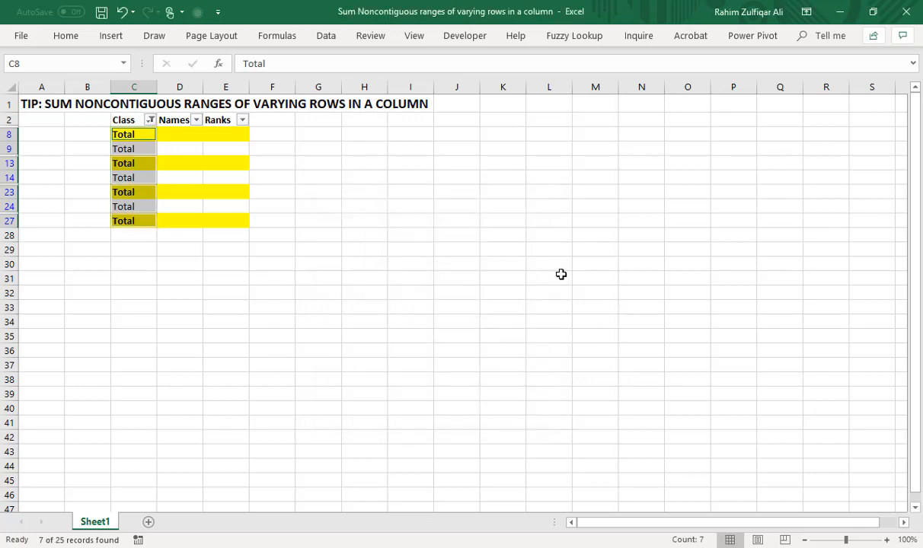
# Step: Narrow the selection to the formula cells using Go To Special and delete their contents
pyautogui.click(68, 36)
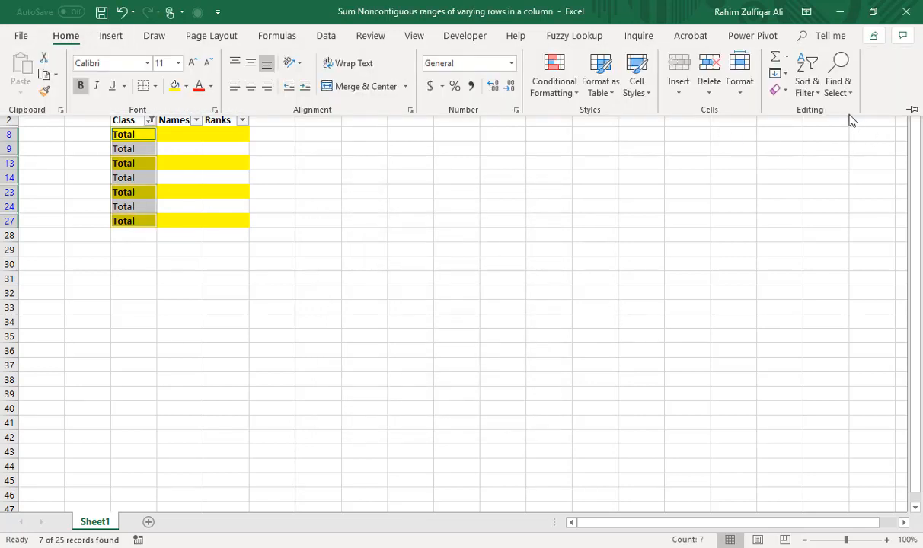
pyautogui.click(839, 85)
pyautogui.click(791, 160)
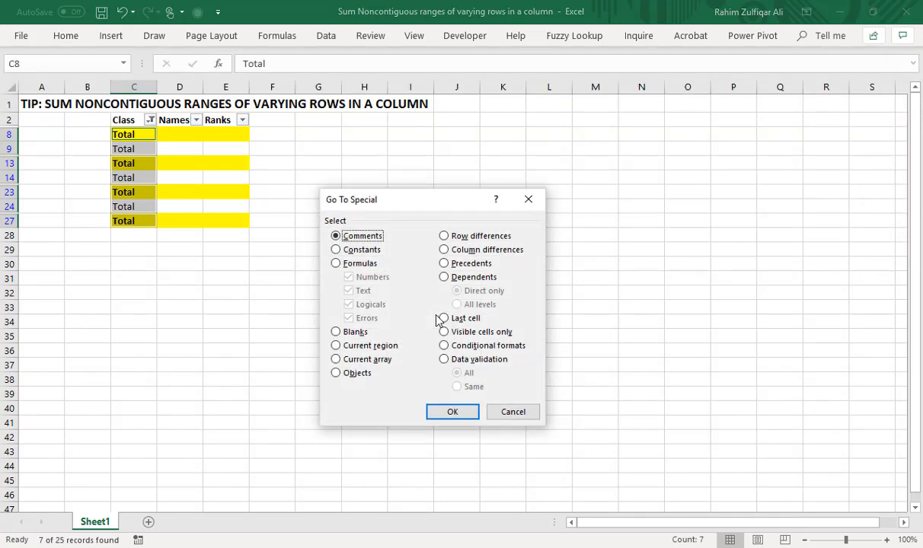
pyautogui.click(347, 266)
pyautogui.click(451, 412)
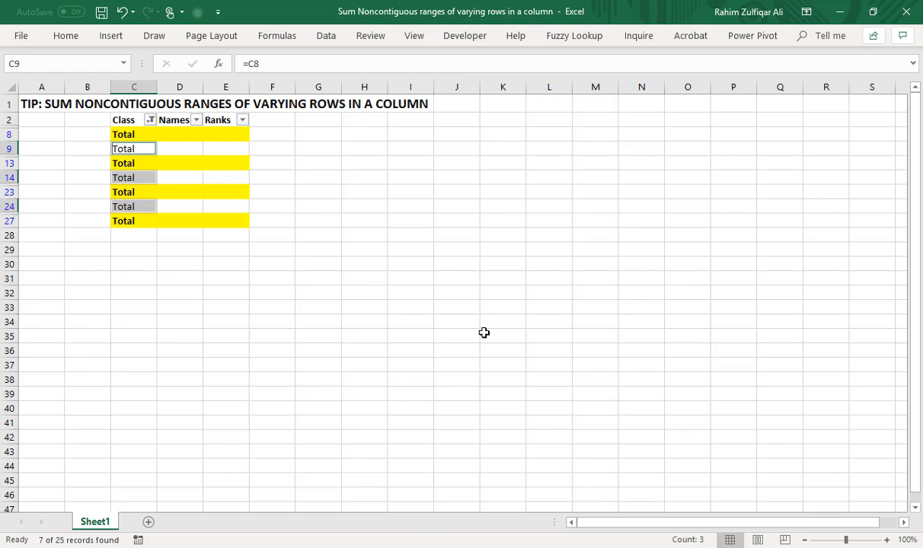
pyautogui.press('Delete')
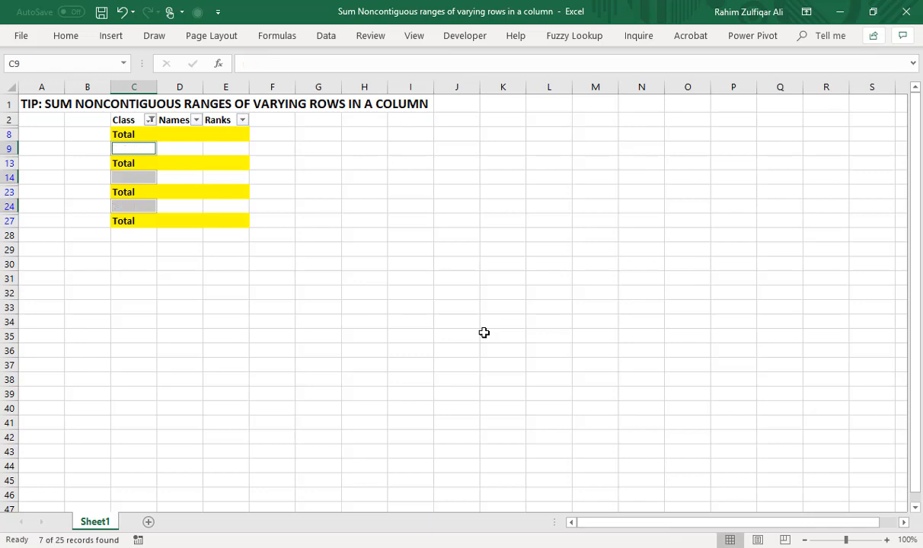
# Step: Reset the Class column filter to show all rows, including blanks
pyautogui.click(122, 163)
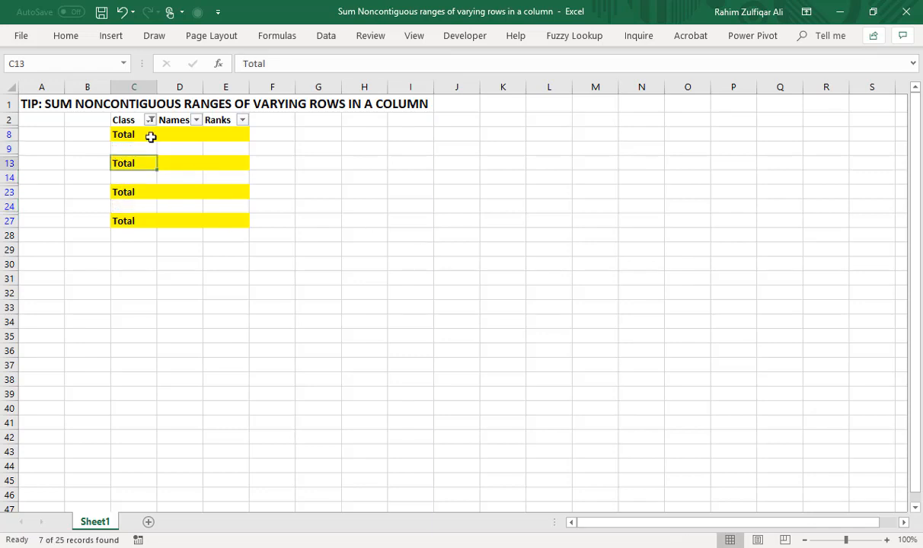
pyautogui.click(151, 120)
pyautogui.click(42, 259)
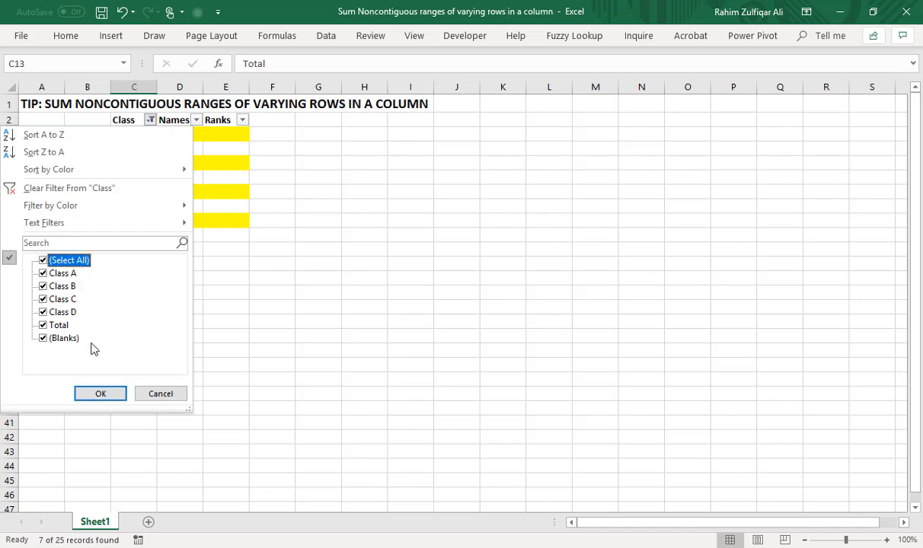
pyautogui.click(106, 393)
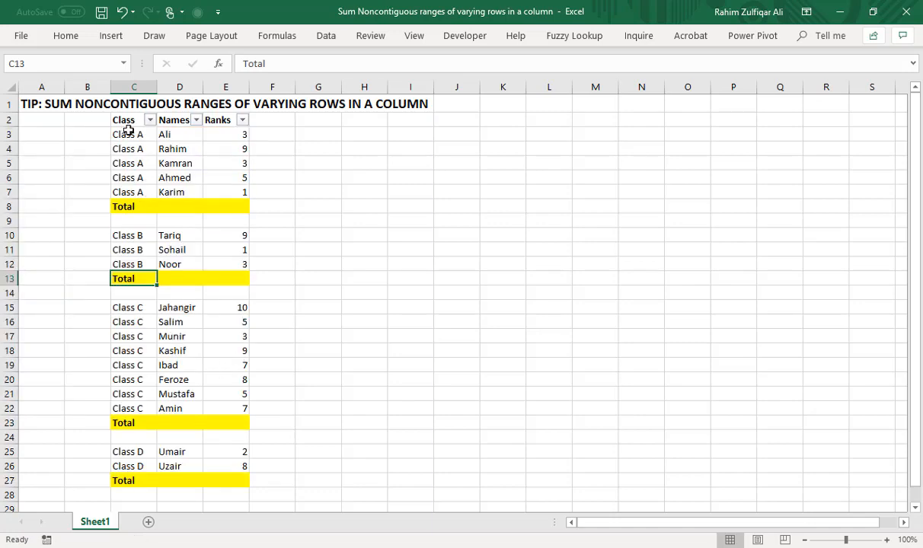
# Step: Replace the formulas in the Class range C3:C27 with their values using copy and Paste Special
pyautogui.moveTo(126, 134); pyautogui.dragTo(125, 481)
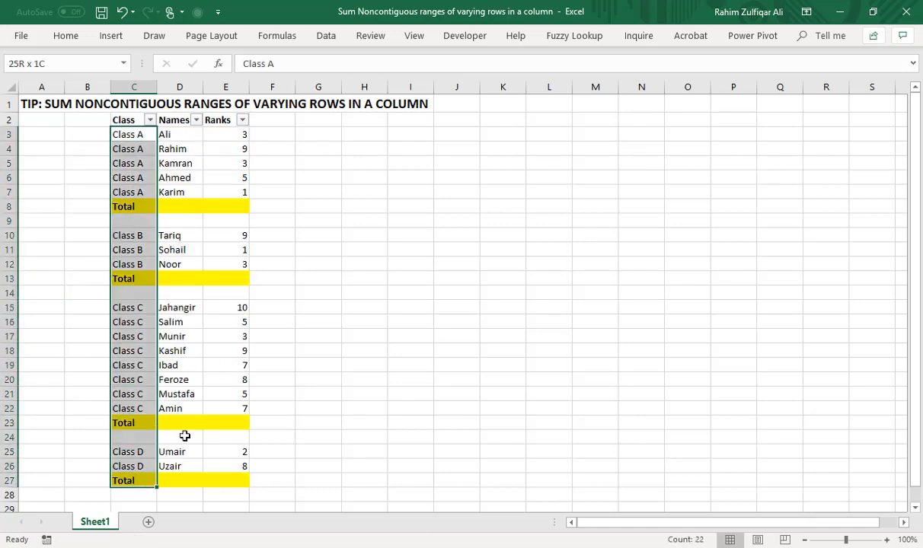
pyautogui.hotkey('ctrl', 'c')
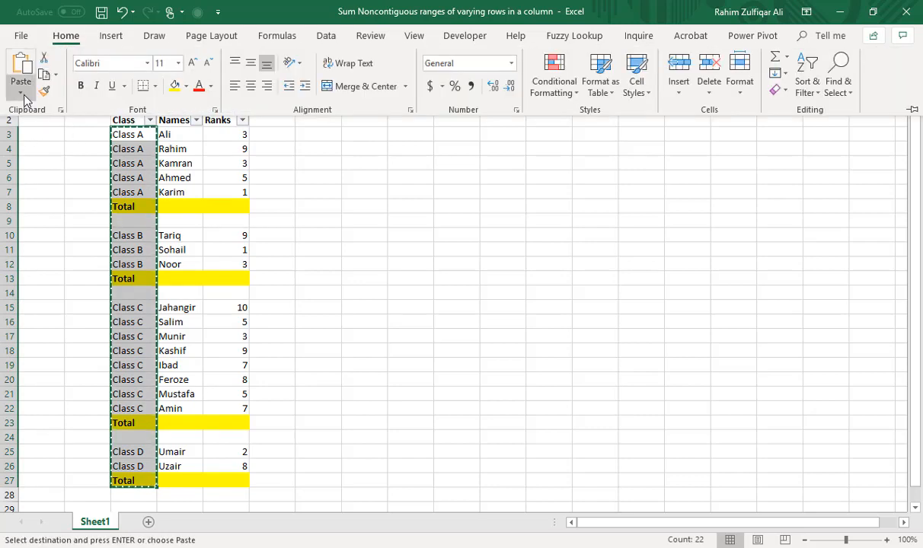
pyautogui.click(21, 90)
pyautogui.click(58, 246)
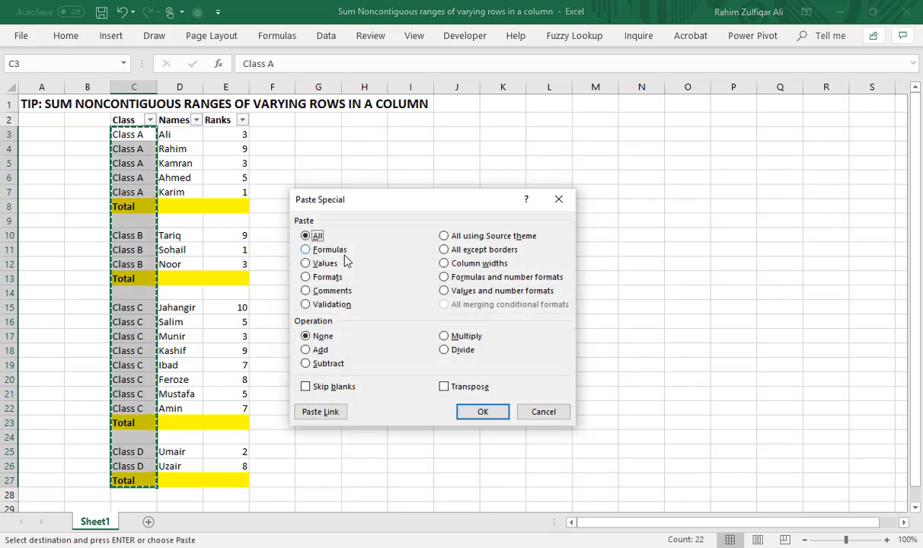
pyautogui.click(326, 262)
pyautogui.click(483, 412)
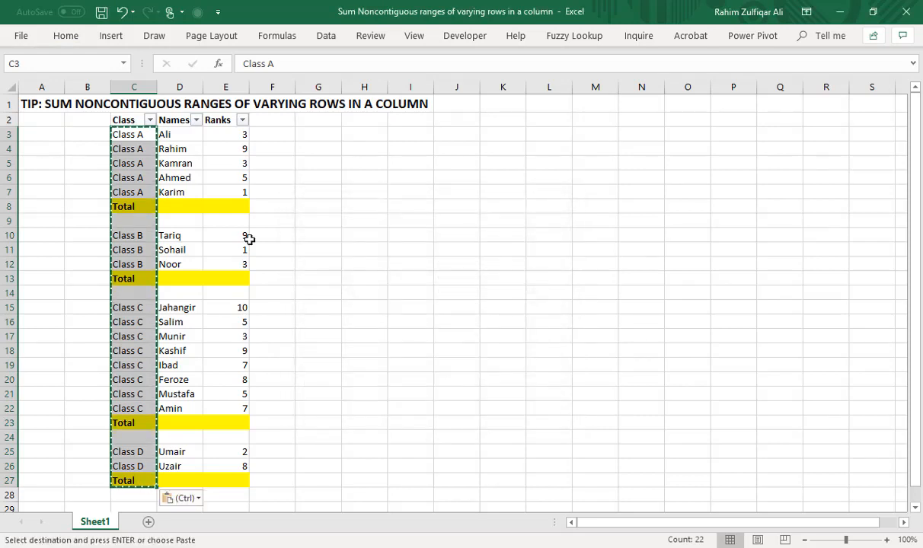
pyautogui.click(131, 163)
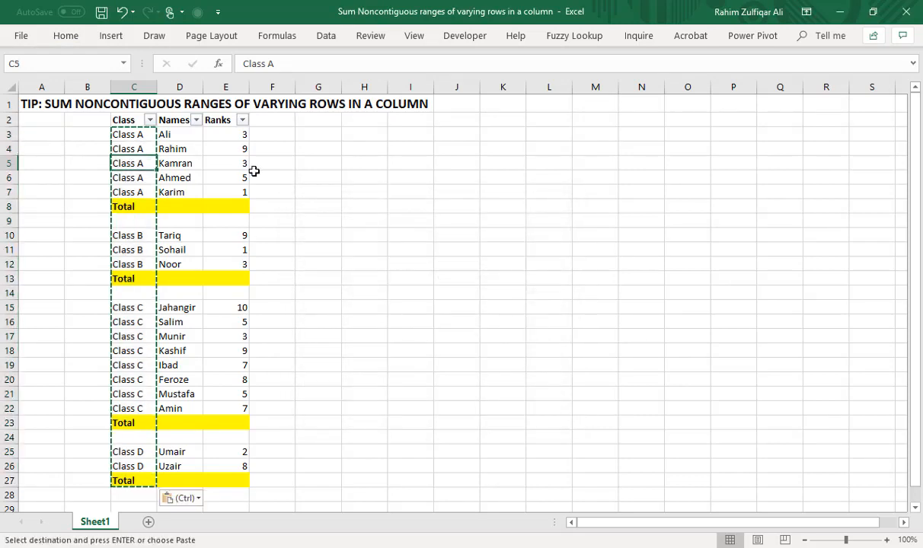
pyautogui.press('Escape')
pyautogui.click(195, 142)
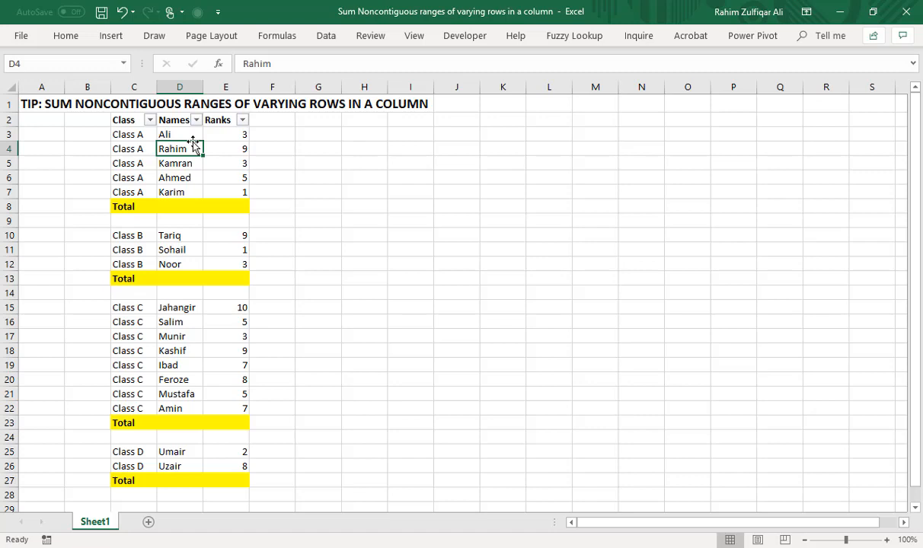
pyautogui.click(241, 150)
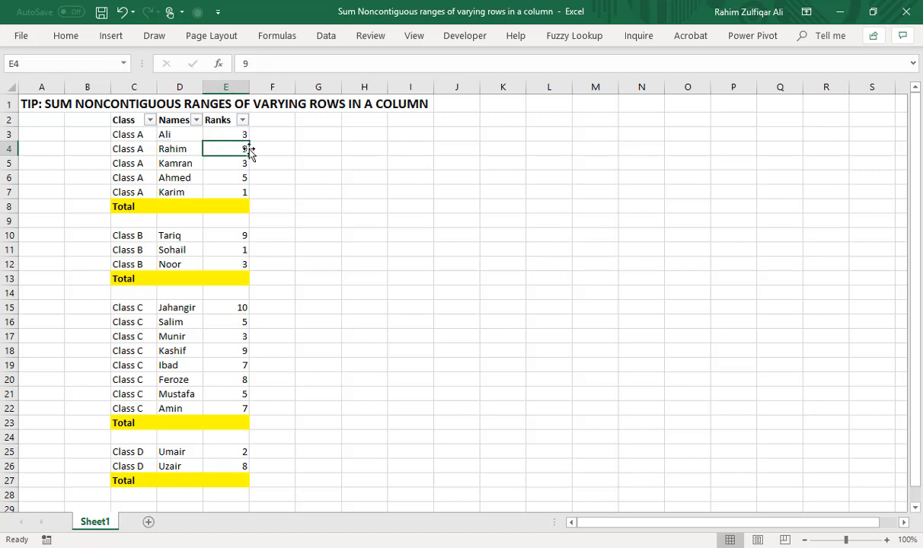
pyautogui.click(223, 177)
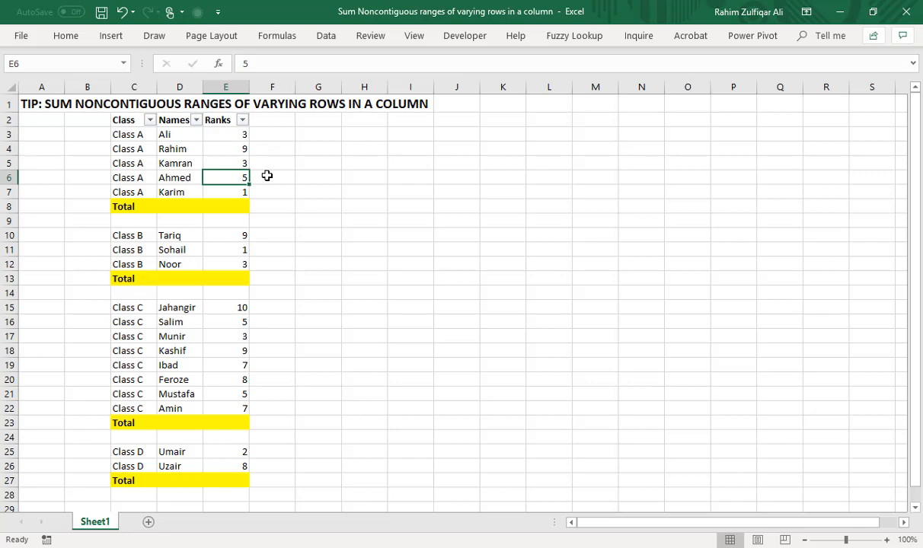
pyautogui.click(151, 121)
pyautogui.click(228, 161)
pyautogui.click(222, 205)
pyautogui.click(242, 279)
pyautogui.click(233, 411)
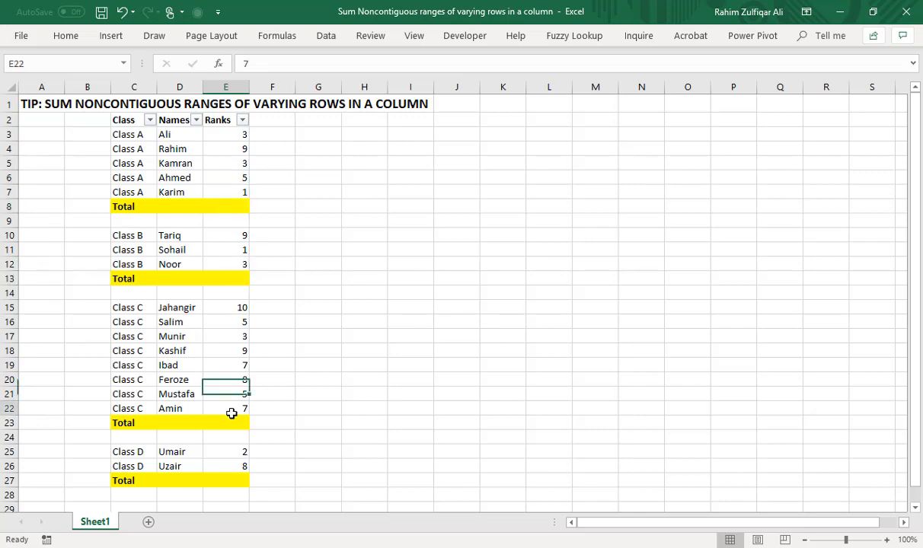
# Step: Filter the Class column to exclude blank rows while keeping all classes and Total rows
pyautogui.click(150, 122)
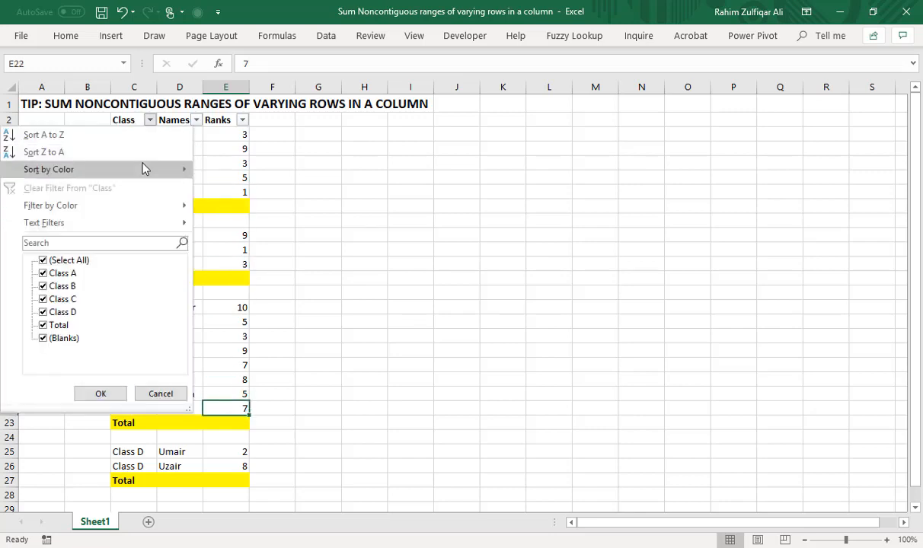
pyautogui.click(43, 261)
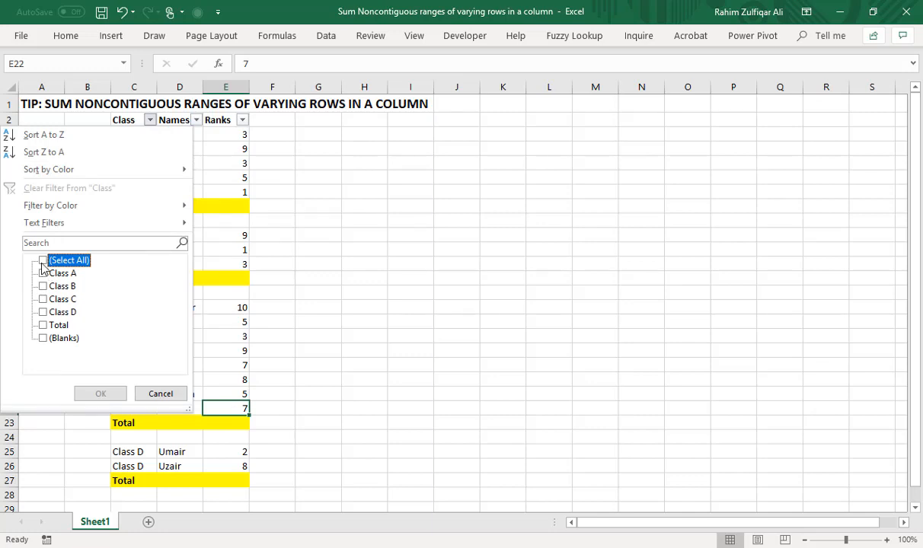
pyautogui.click(43, 260)
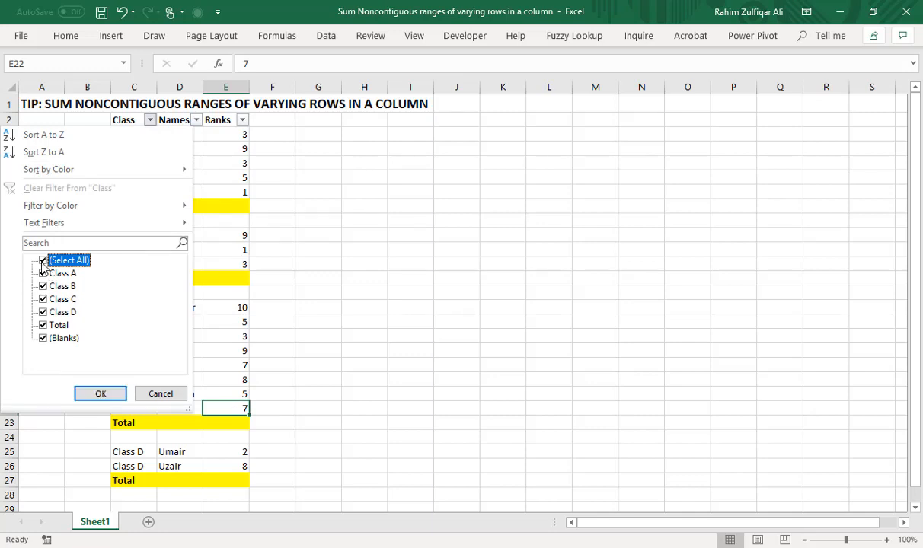
pyautogui.click(43, 339)
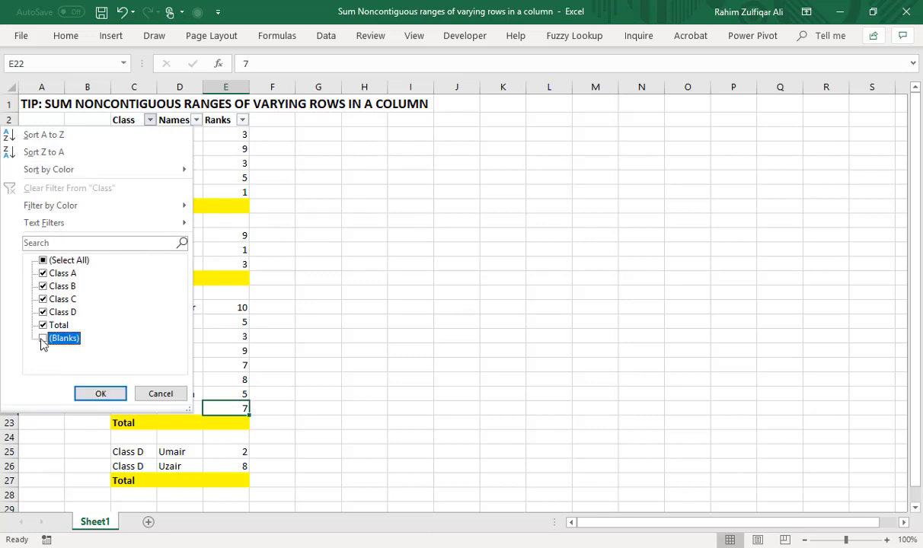
pyautogui.click(100, 394)
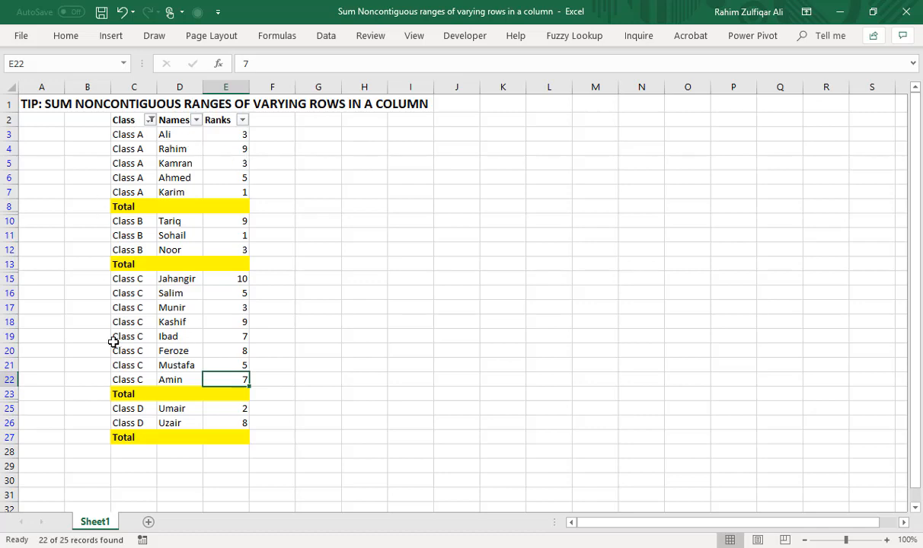
# Step: Select only the visible cells of the filtered Ranks range E3:E27 using Go To Special
pyautogui.click(227, 135)
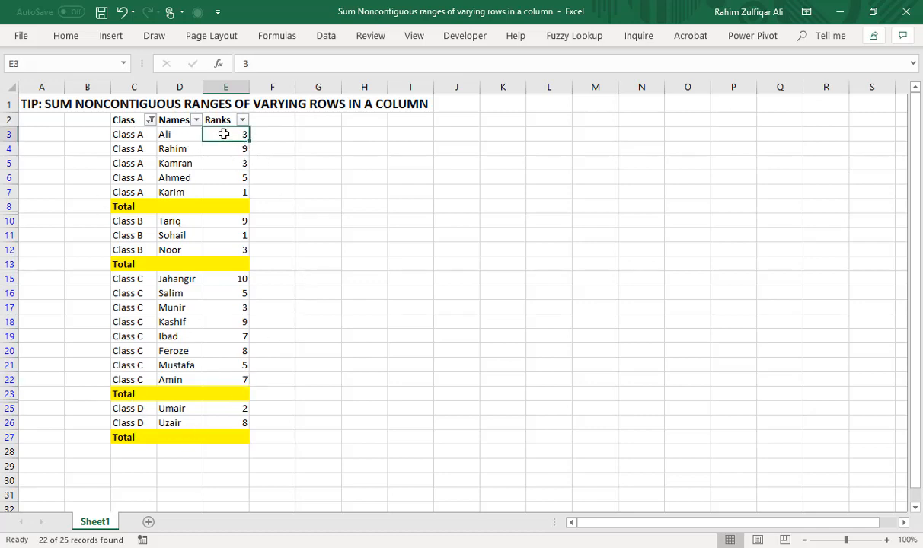
pyautogui.moveTo(224, 134); pyautogui.dragTo(235, 436)
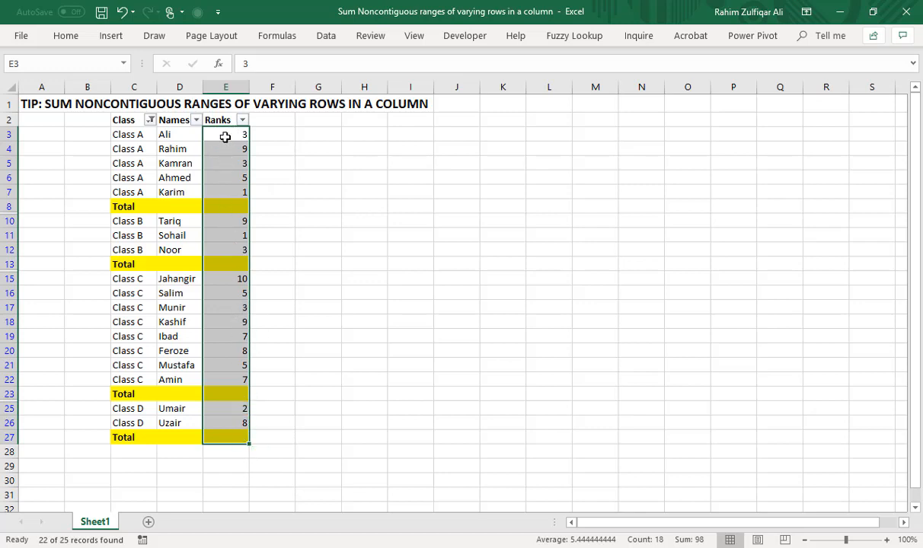
pyautogui.click(66, 36)
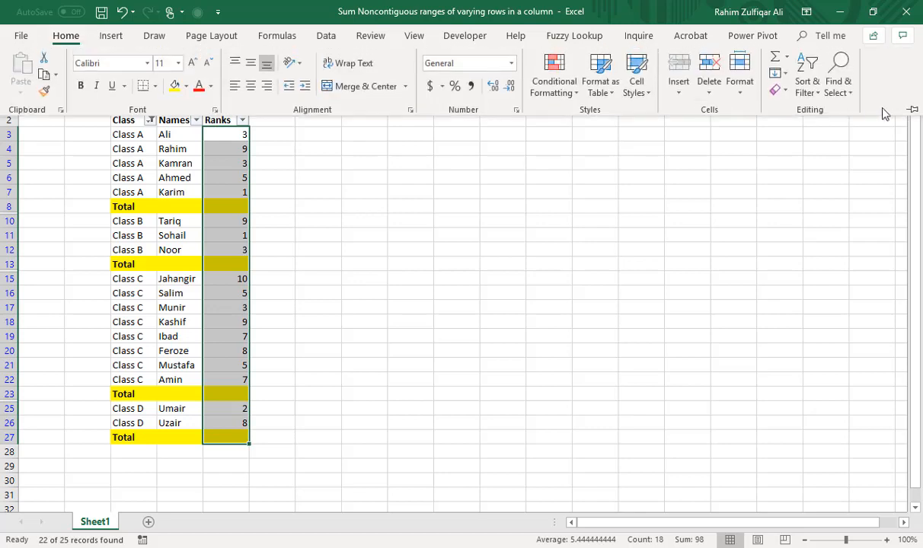
pyautogui.click(846, 92)
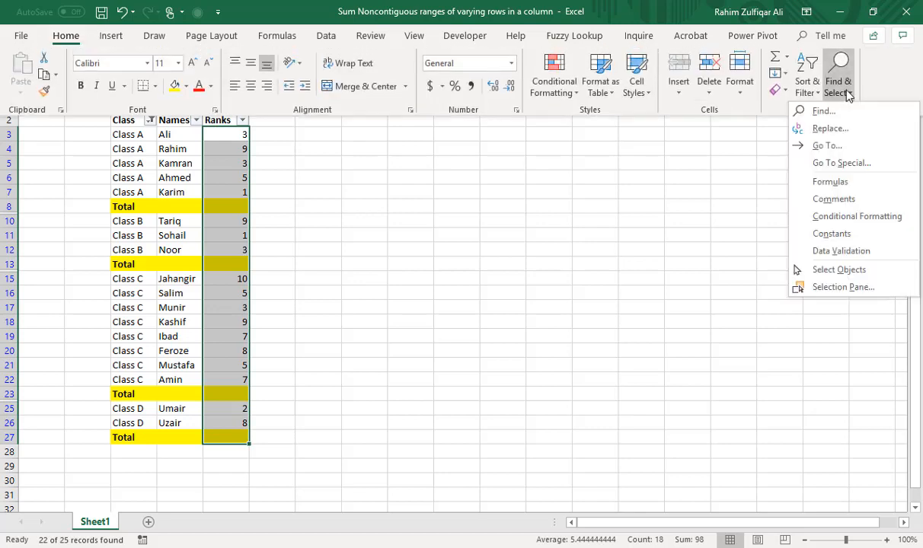
pyautogui.click(841, 164)
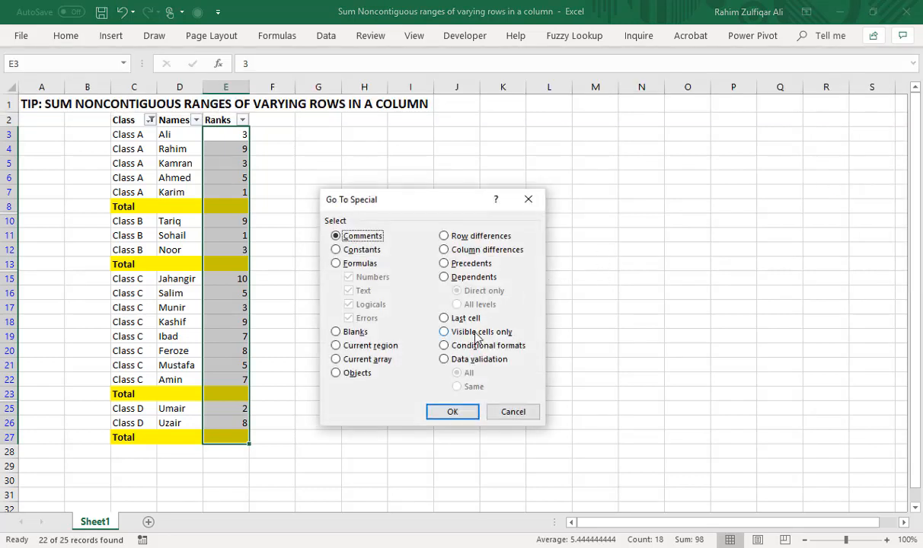
pyautogui.click(451, 333)
pyautogui.click(452, 412)
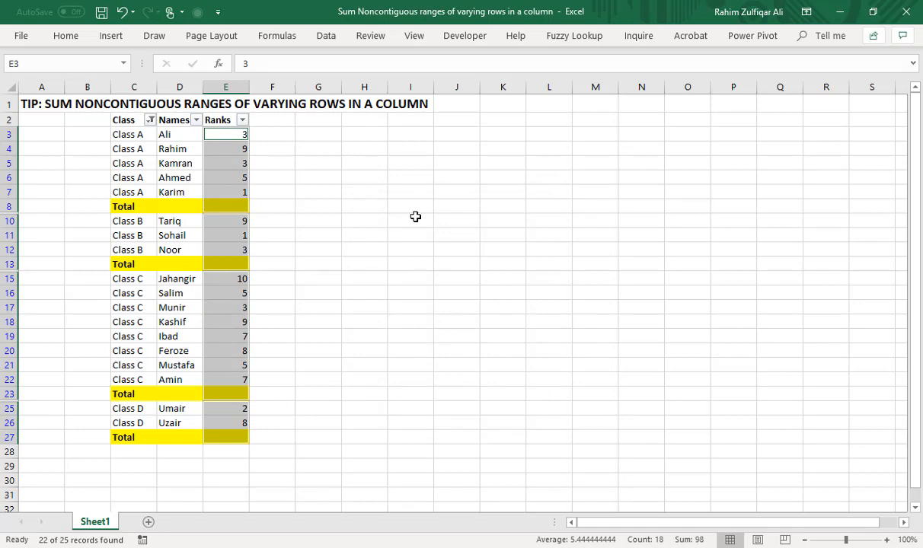
# Step: AutoSum the selected visible cells to fill the Ranks total of every class, and check the inserted total formulas
pyautogui.hotkey('alt', '=')
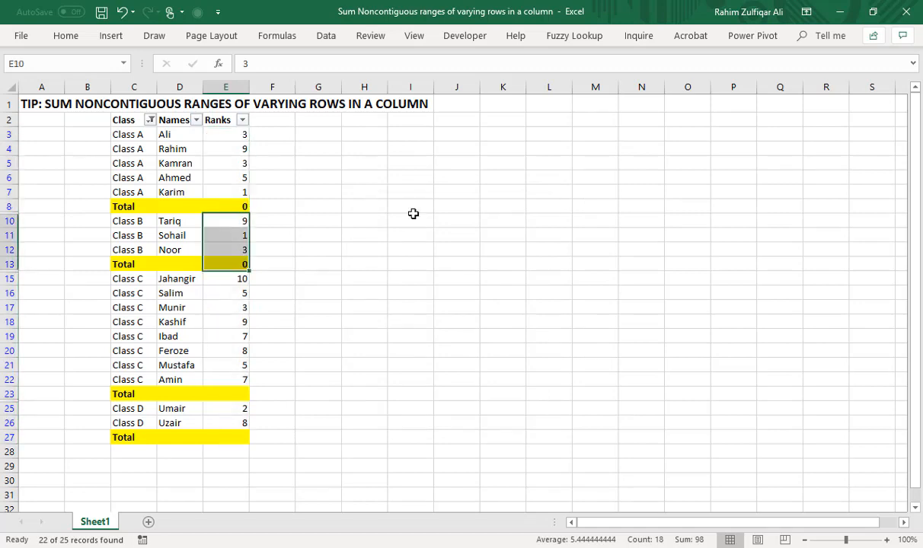
pyautogui.click(235, 206)
pyautogui.hotkey('ctrl', 'c')
pyautogui.click(229, 264)
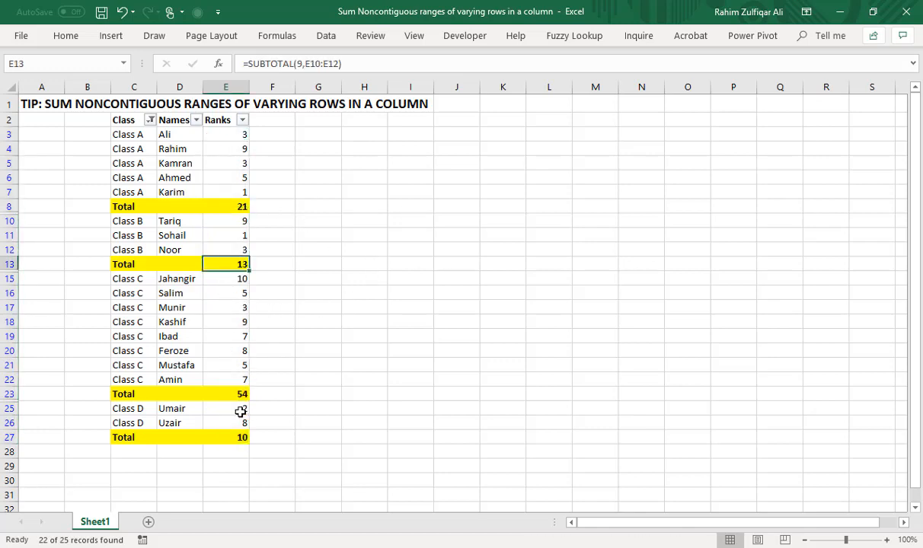
pyautogui.click(229, 393)
pyautogui.click(229, 437)
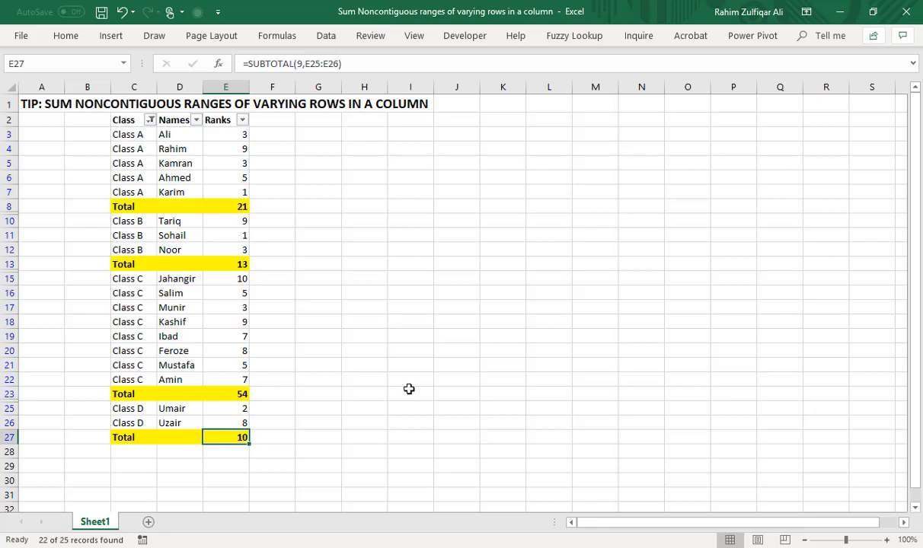
# Step: Reset the Class column filter to select all entries so the blank separator rows are included again
pyautogui.click(160, 120)
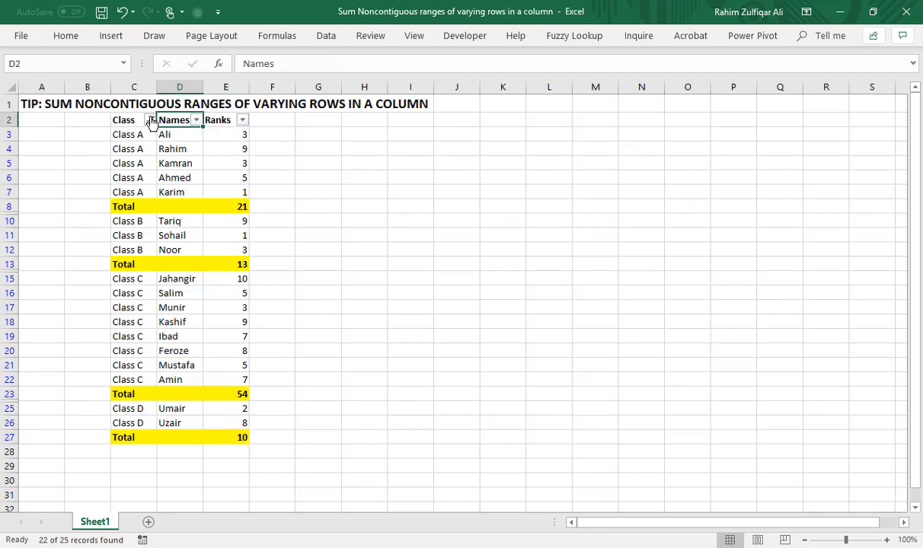
pyautogui.click(150, 119)
pyautogui.click(42, 260)
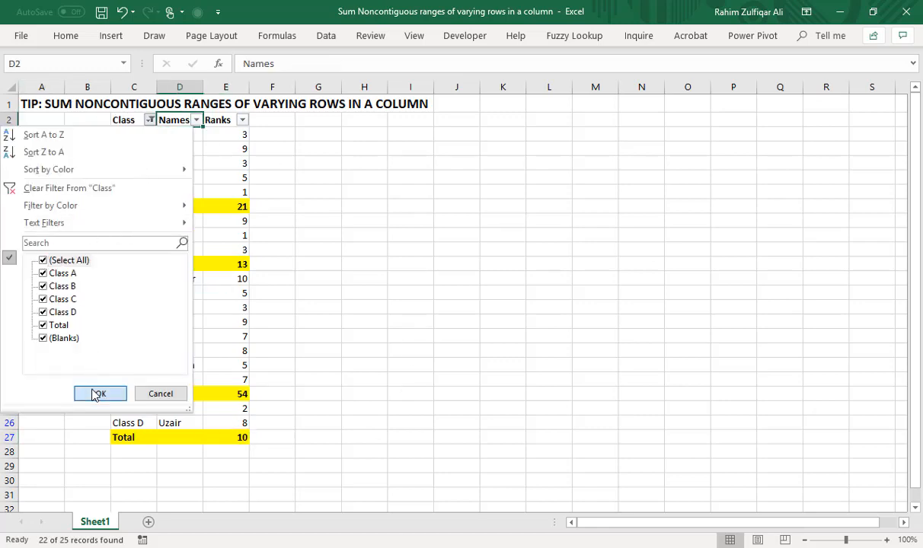
pyautogui.click(93, 392)
# Step: Examine the ranges referenced by the SUBTOTAL formulas in total cells E8, E13 and E23, leaving each one unedited
pyautogui.click(238, 206)
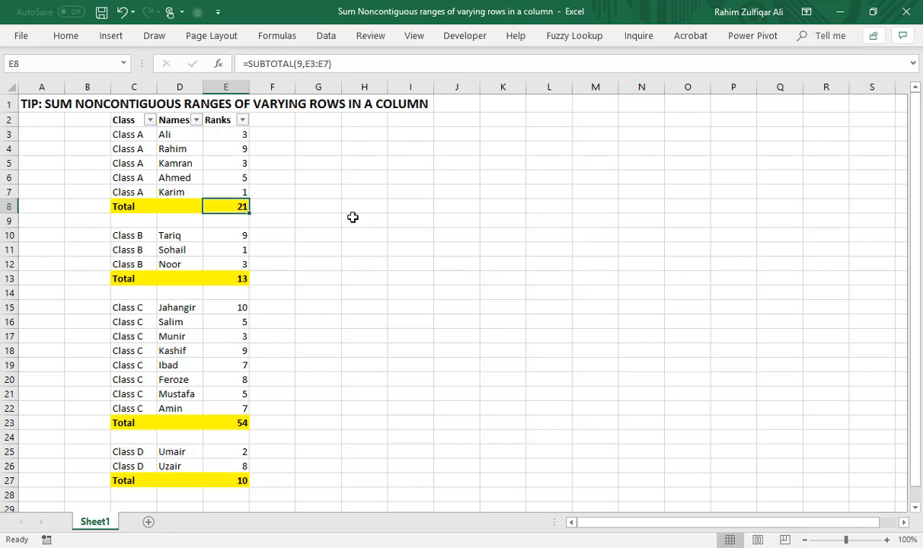
pyautogui.press('F2')
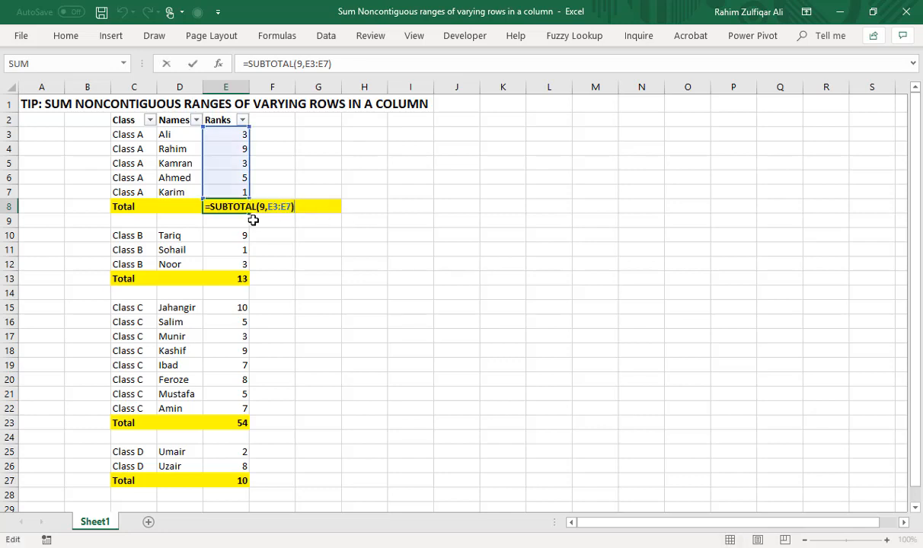
pyautogui.click(262, 207)
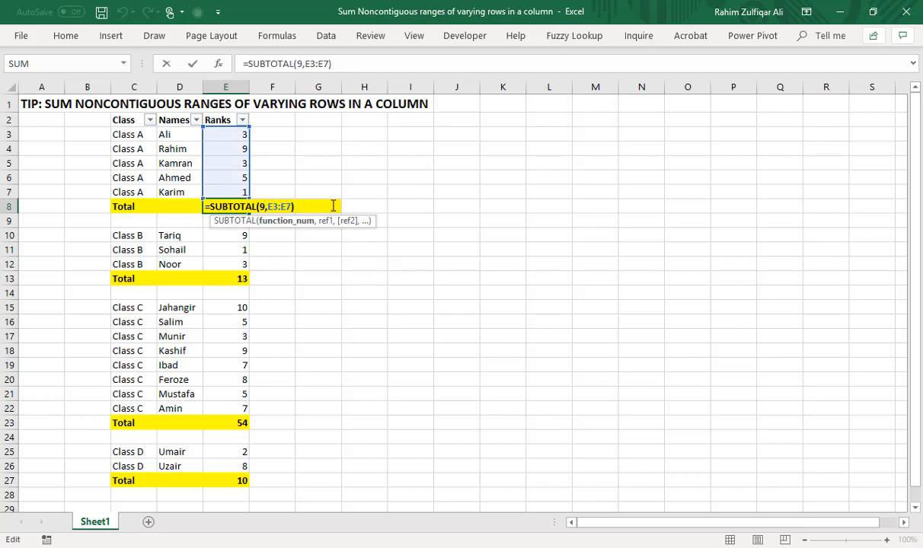
pyautogui.press('Escape')
pyautogui.doubleClick(235, 278)
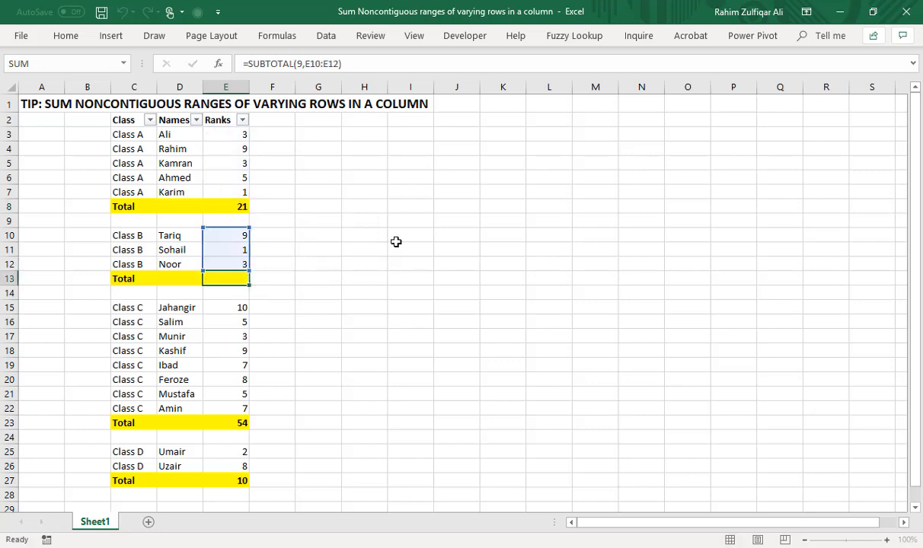
pyautogui.press('Escape')
pyautogui.doubleClick(231, 422)
pyautogui.press('Escape')
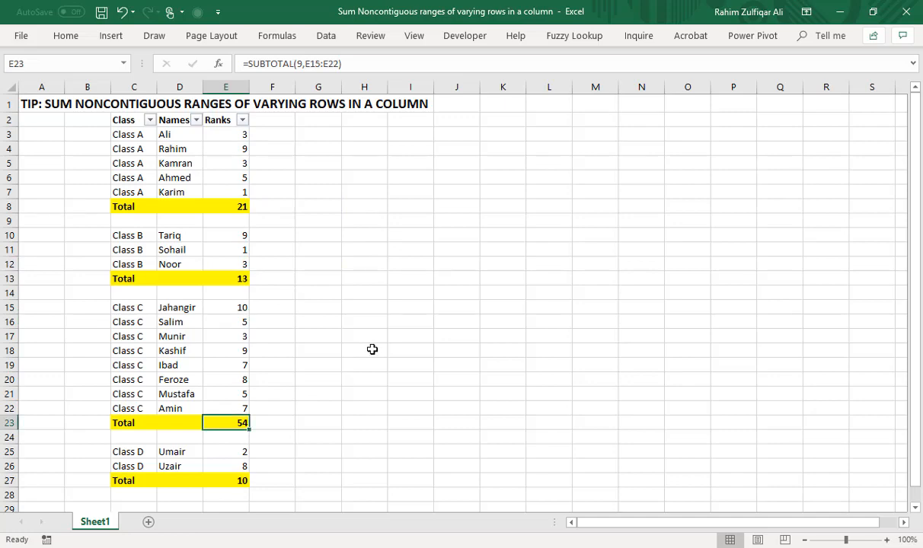